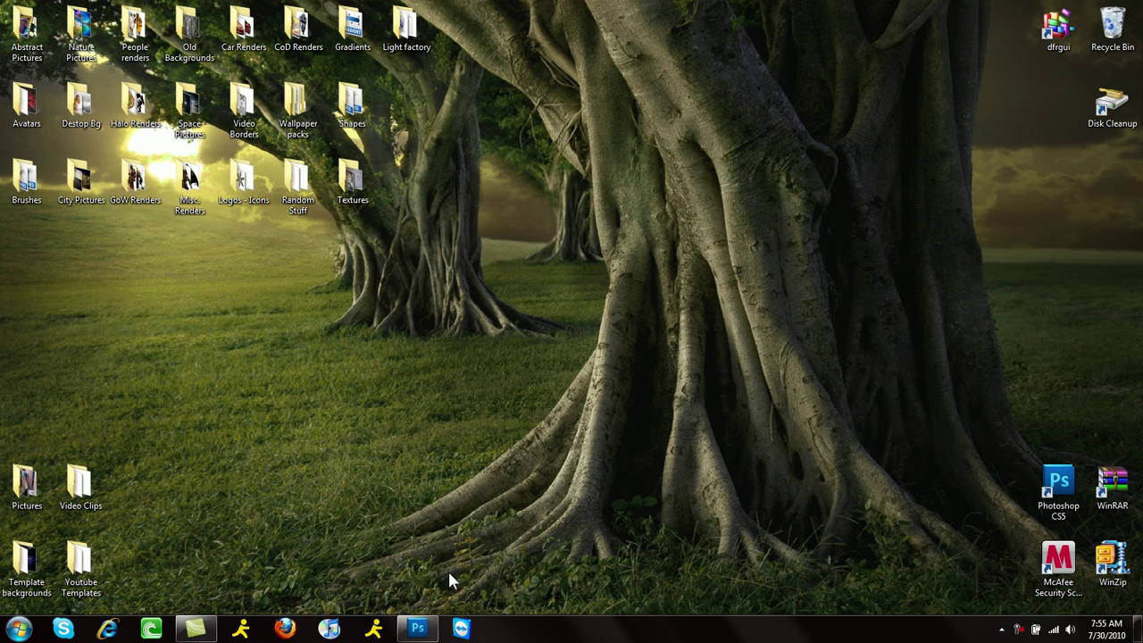
Bring the Photoshop CS5 window to the front from the Windows taskbar.
click(417, 625)
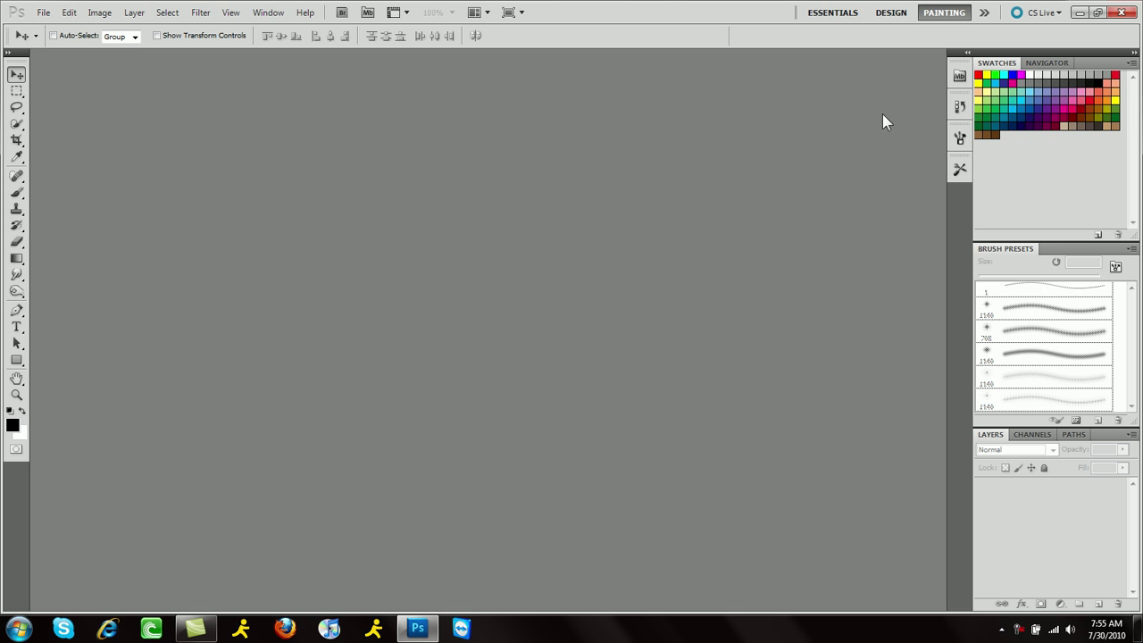
click(959, 76)
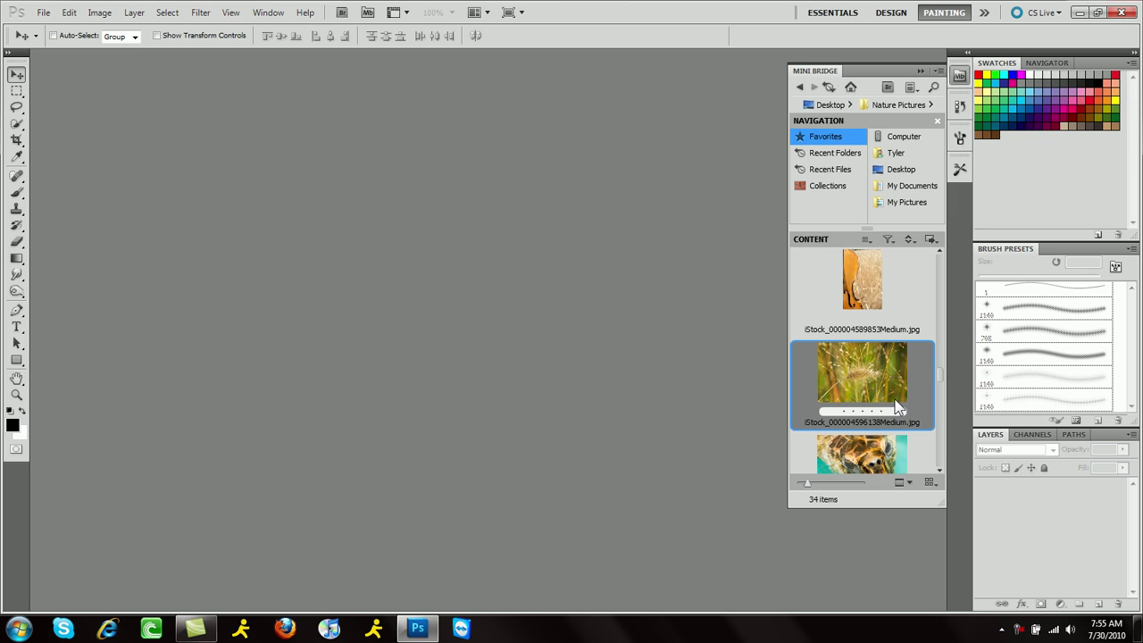
right_click(859, 368)
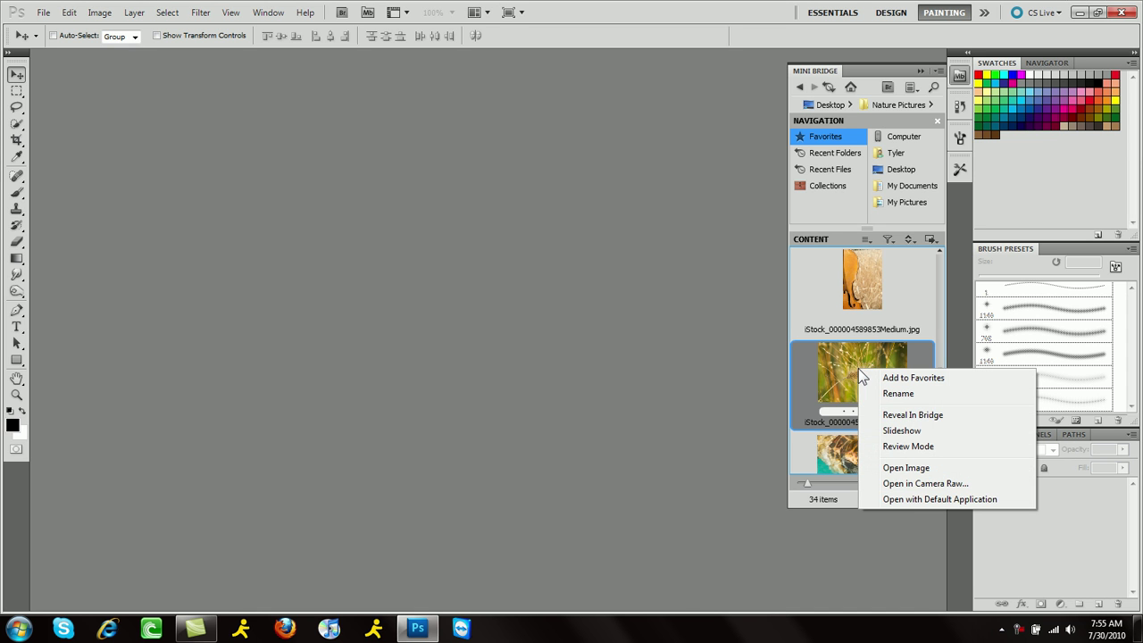
click(924, 483)
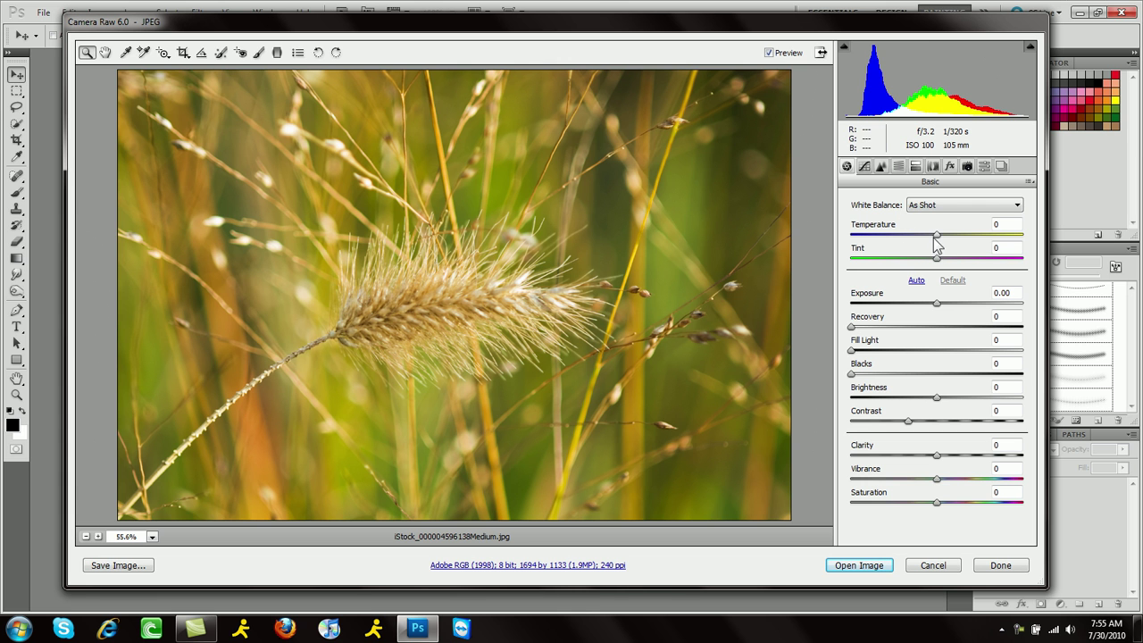
drag(934, 241, 981, 239)
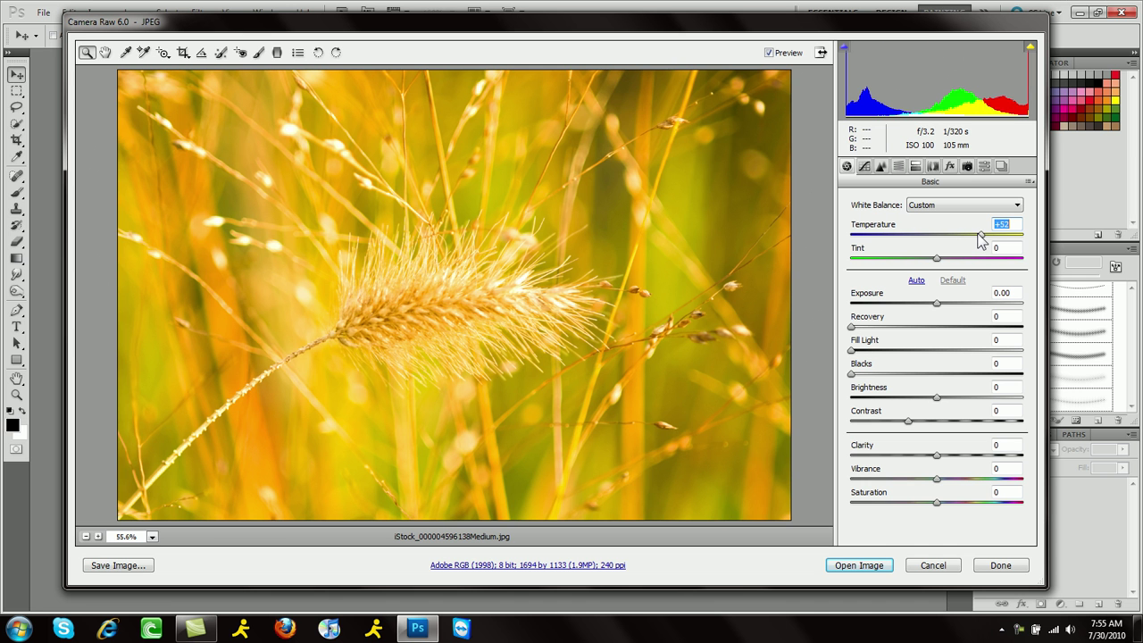
double_click(982, 237)
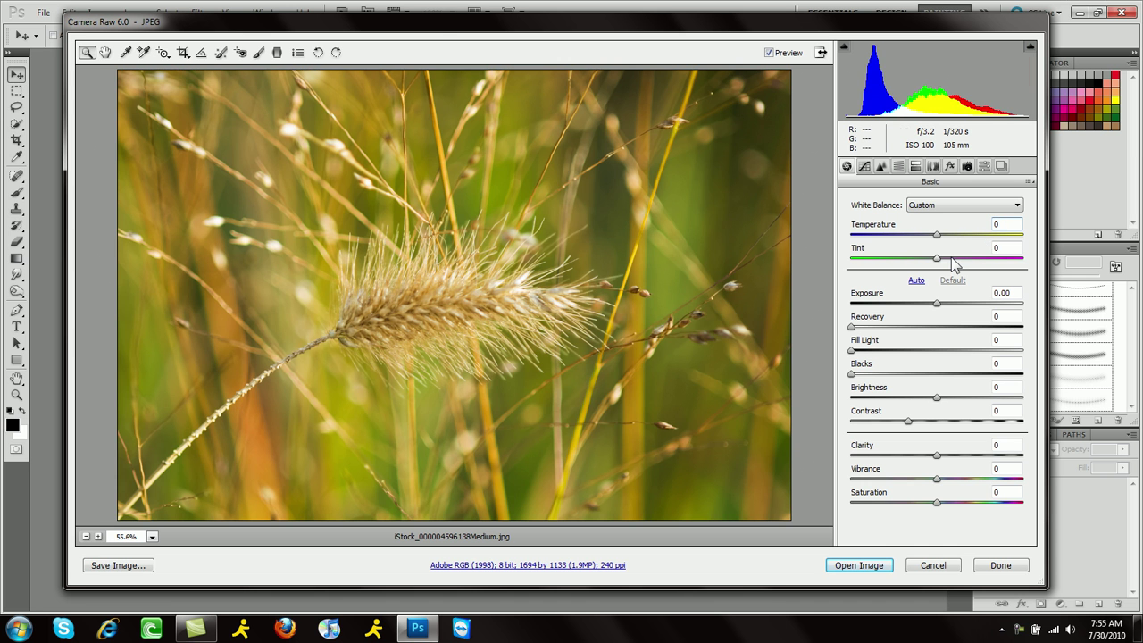
drag(954, 259, 898, 261)
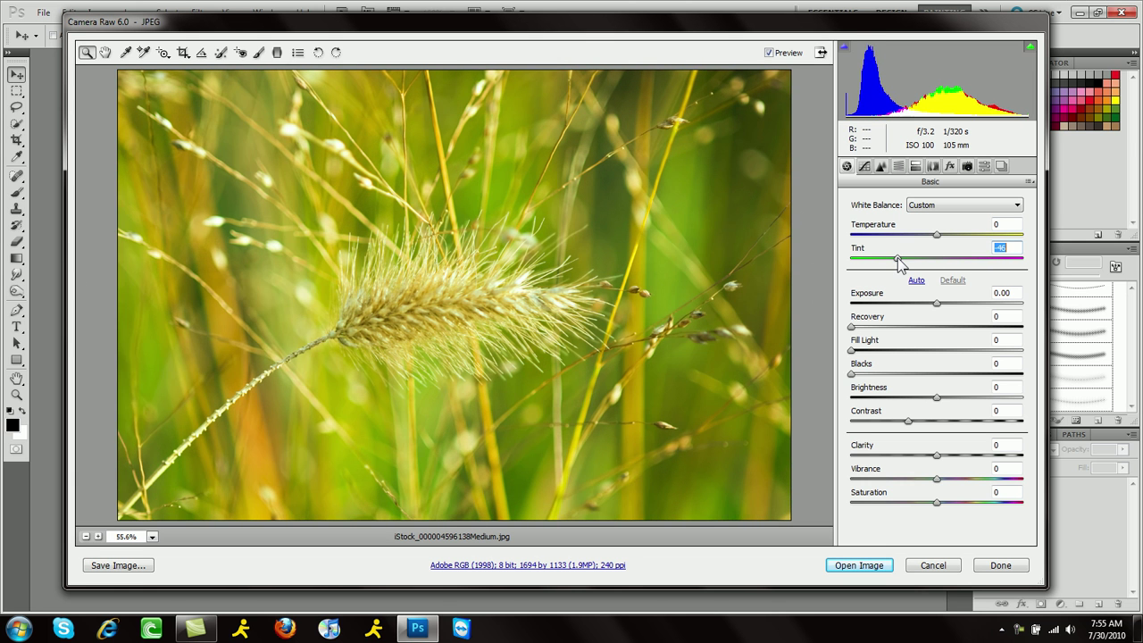
double_click(938, 258)
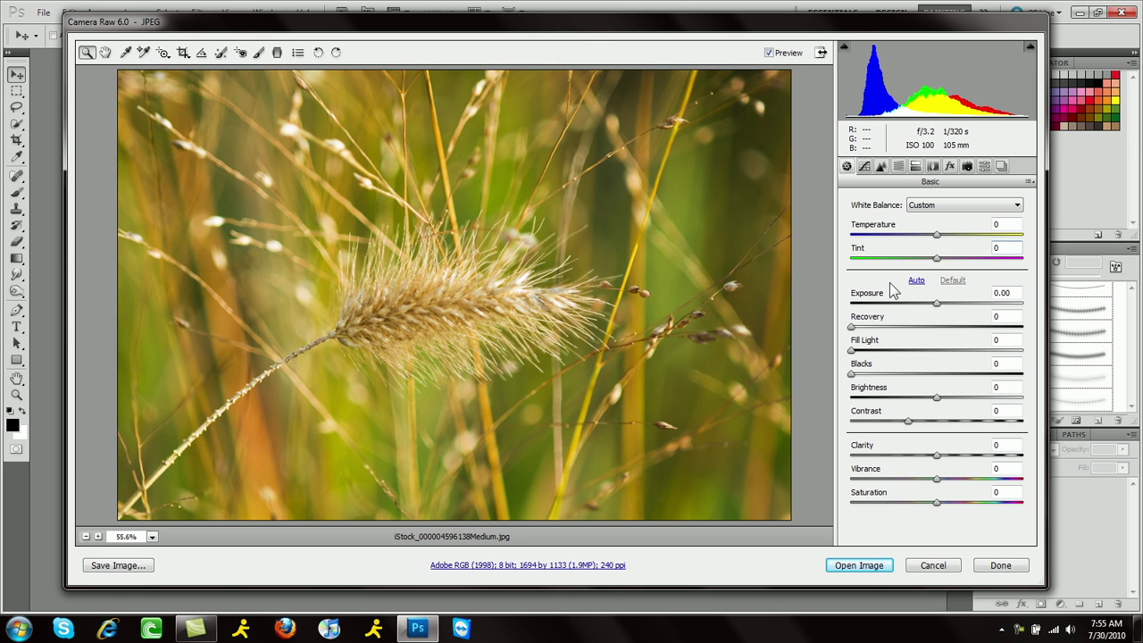
drag(937, 304, 905, 304)
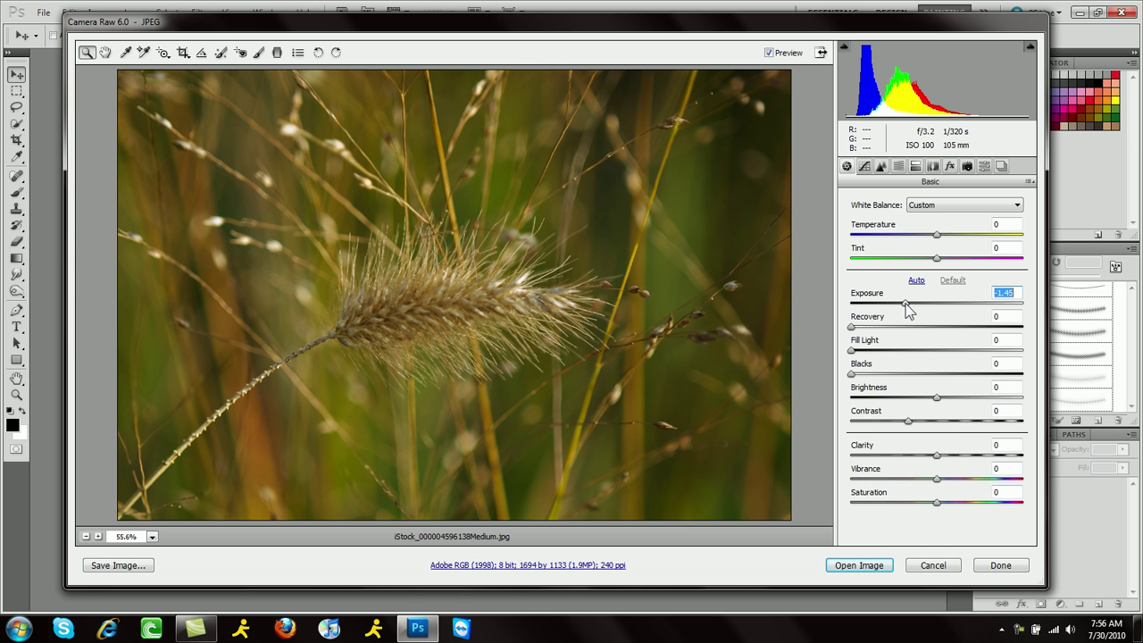
drag(905, 304, 969, 306)
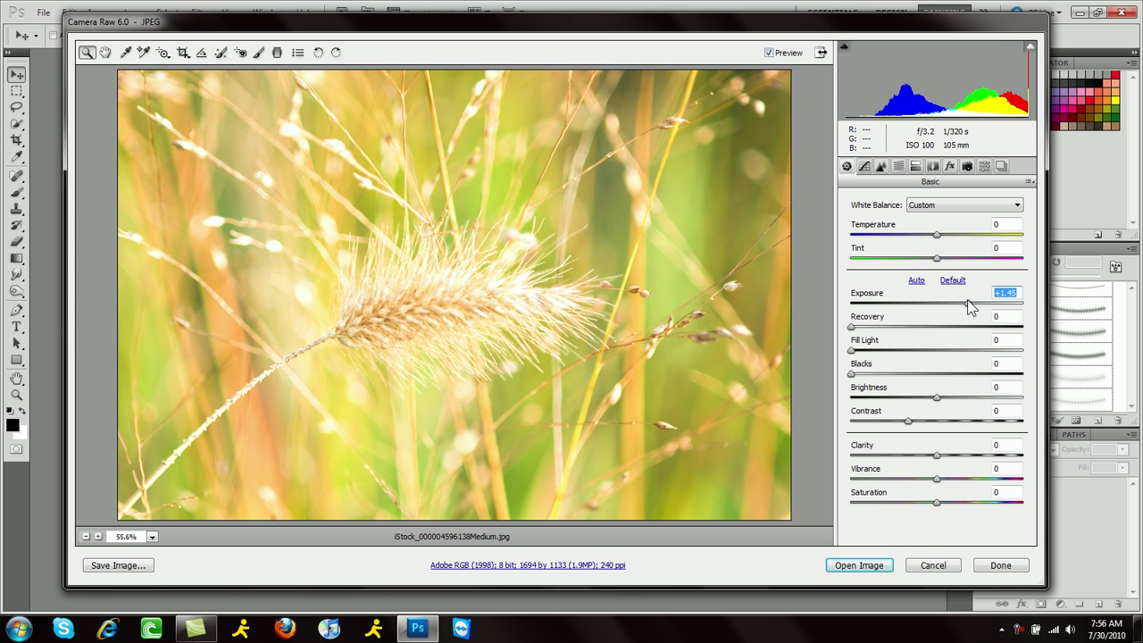
double_click(967, 302)
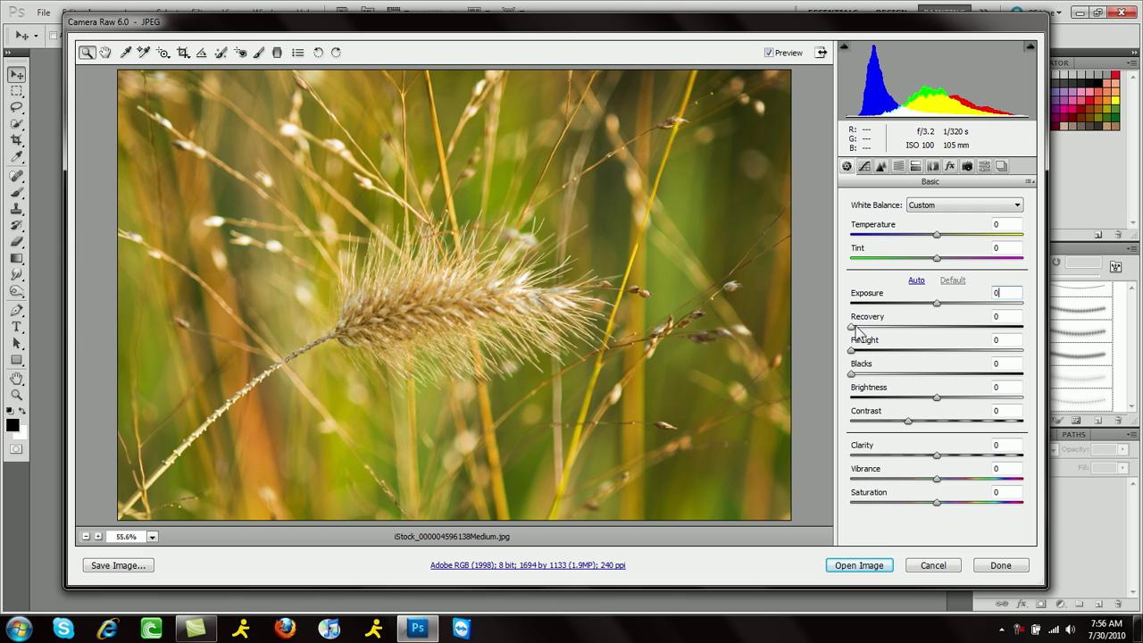
key(Tab)
drag(854, 329, 978, 330)
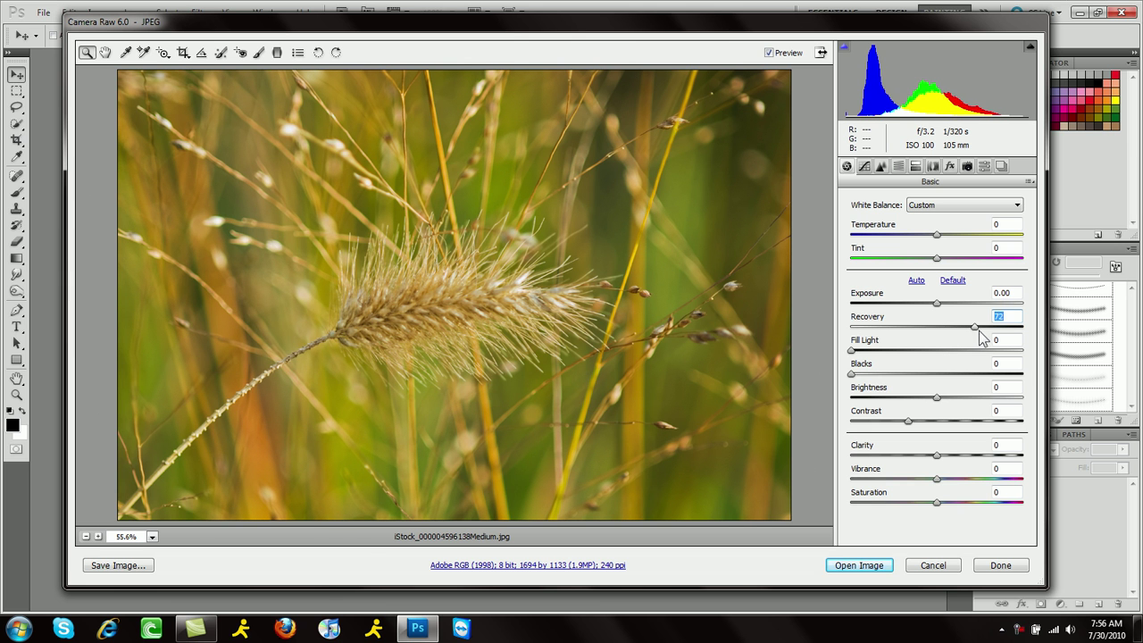
text(0)
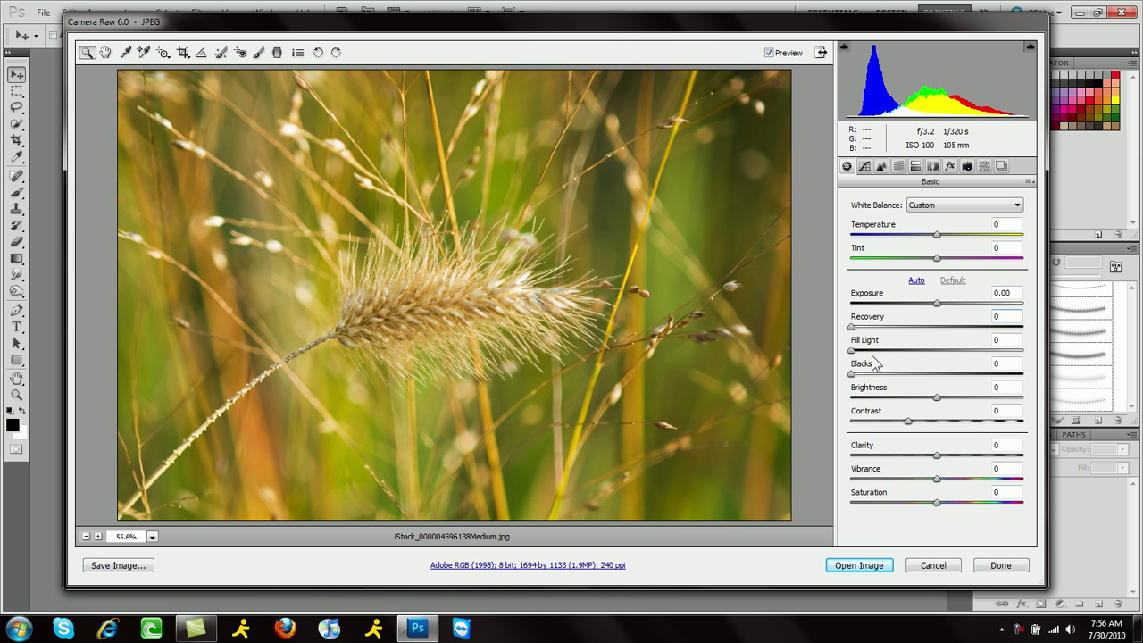
drag(855, 354, 941, 353)
text(0)
drag(852, 376, 939, 378)
text(0)
mouse_move(939, 397)
mouse_down()
mouse_move(896, 399)
mouse_move(934, 400)
mouse_up()
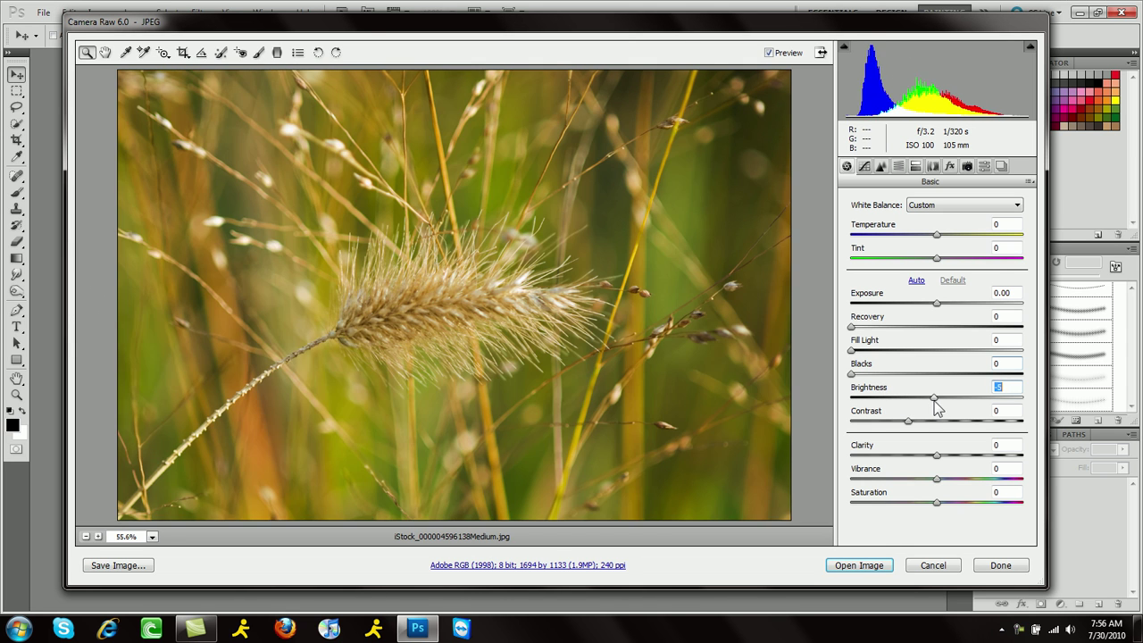
double_click(941, 400)
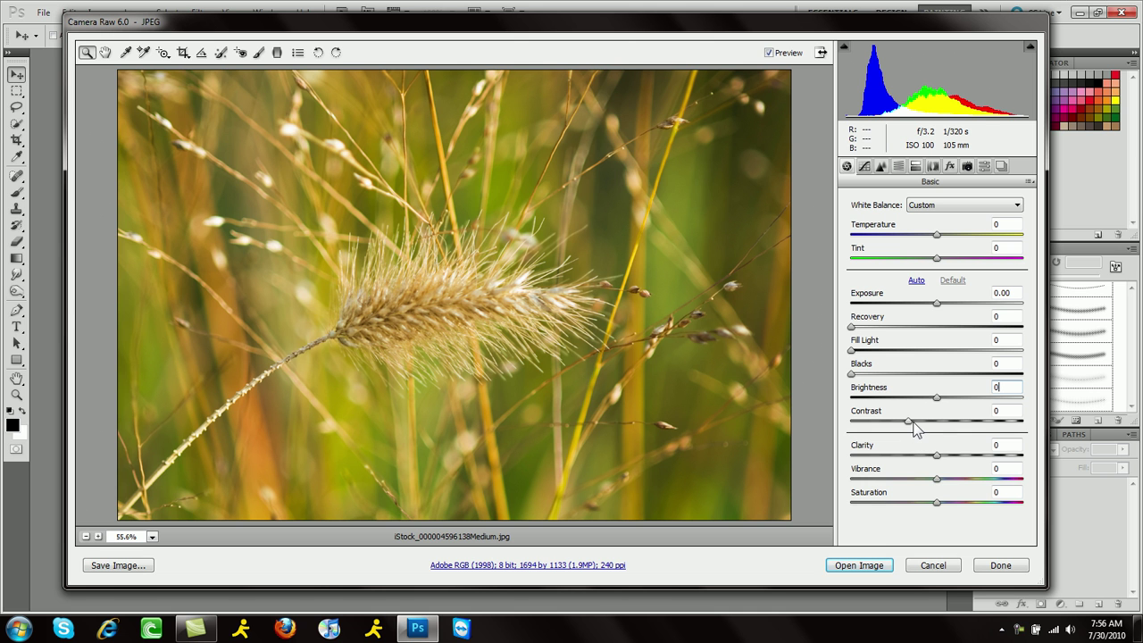
click(913, 420)
drag(916, 422, 1006, 421)
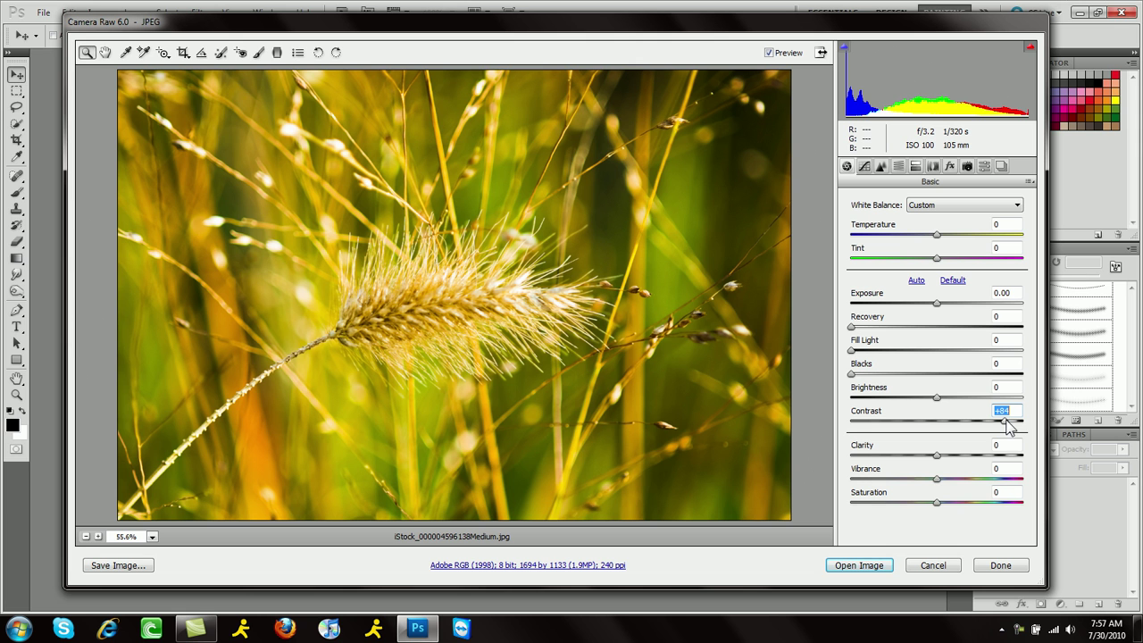
drag(1007, 422, 886, 427)
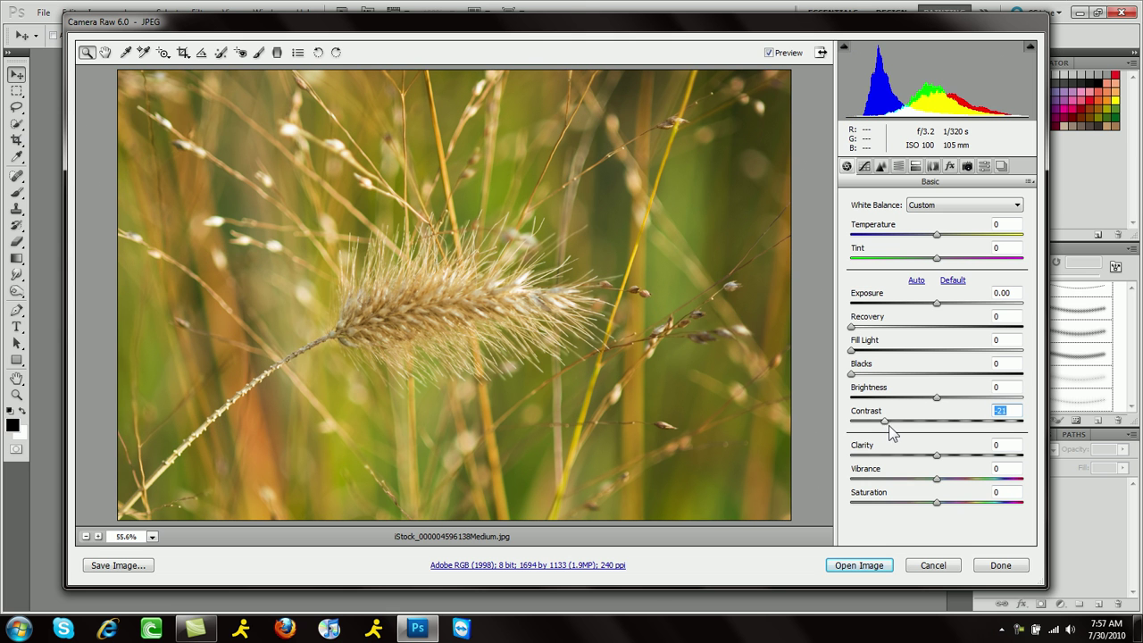
text(0)
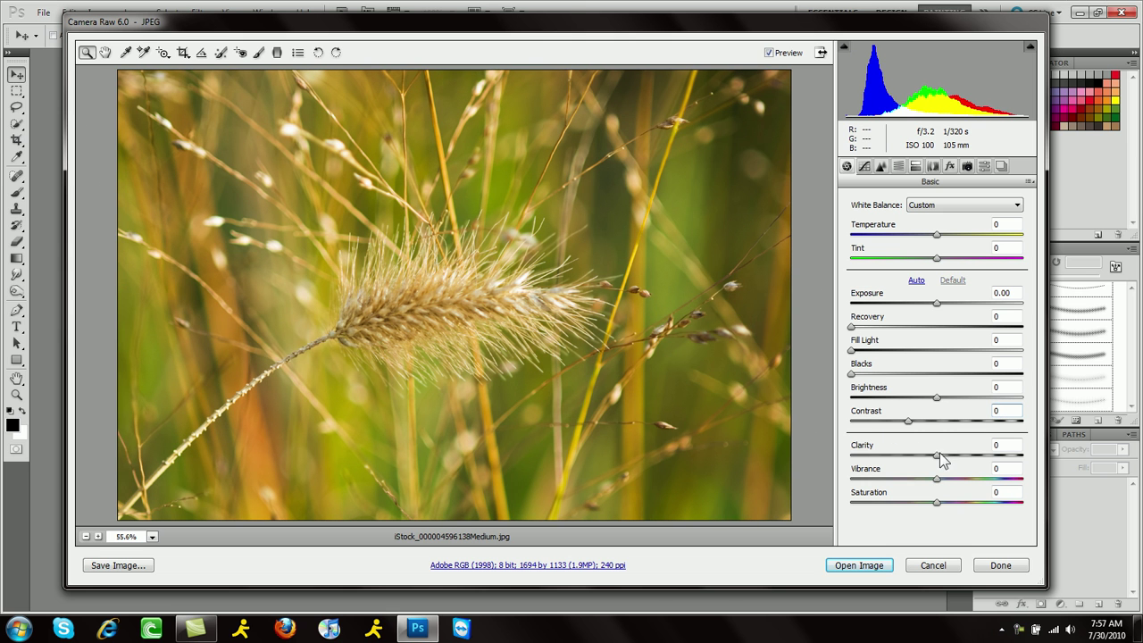
Raise Clarity, inspect the seed head at 100%, fit the preview, then reset Clarity to 0.
drag(939, 456, 991, 458)
click(440, 259)
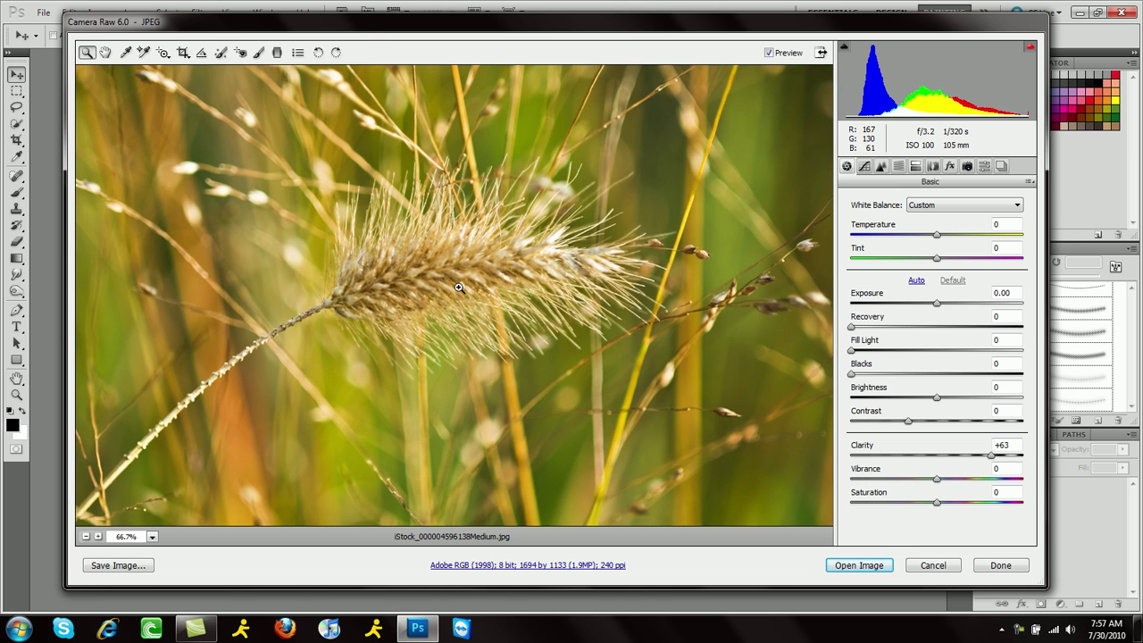
click(486, 309)
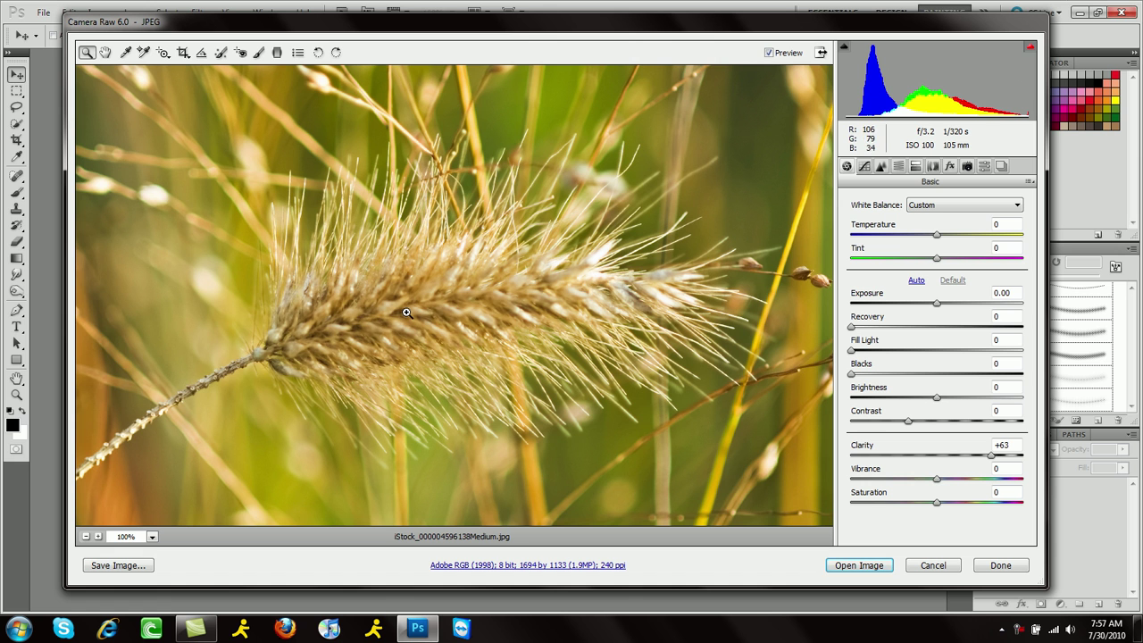
click(152, 536)
click(154, 521)
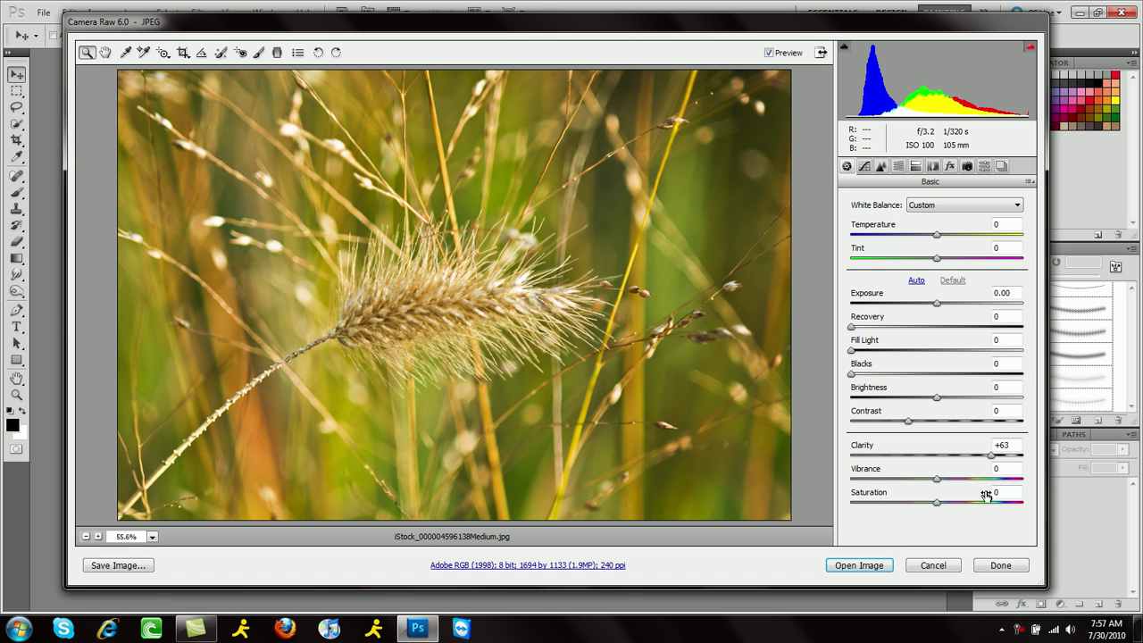
click(958, 457)
text(0)
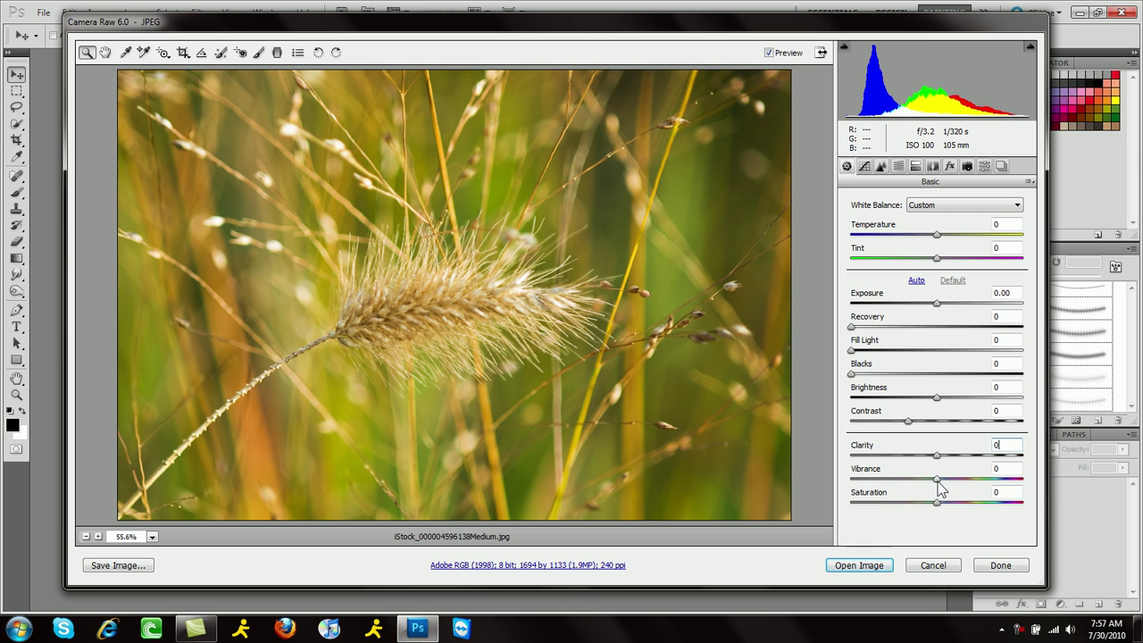
Preview Vibrance at +72, then reset Saturation and Vibrance to 0.
drag(940, 487, 1022, 479)
double_click(986, 503)
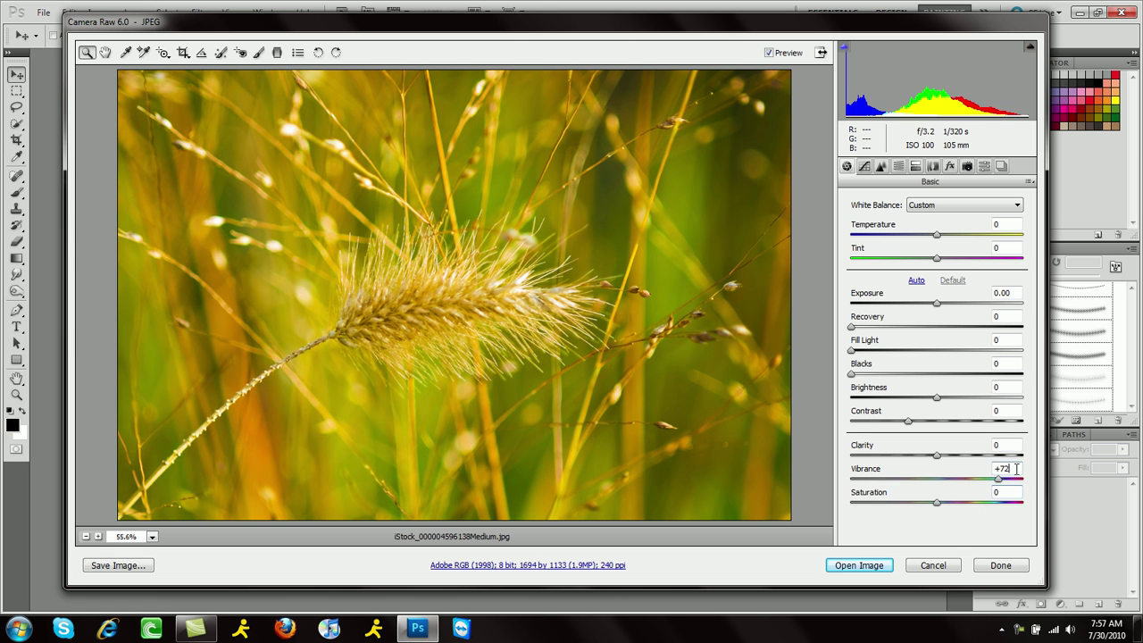
double_click(1021, 478)
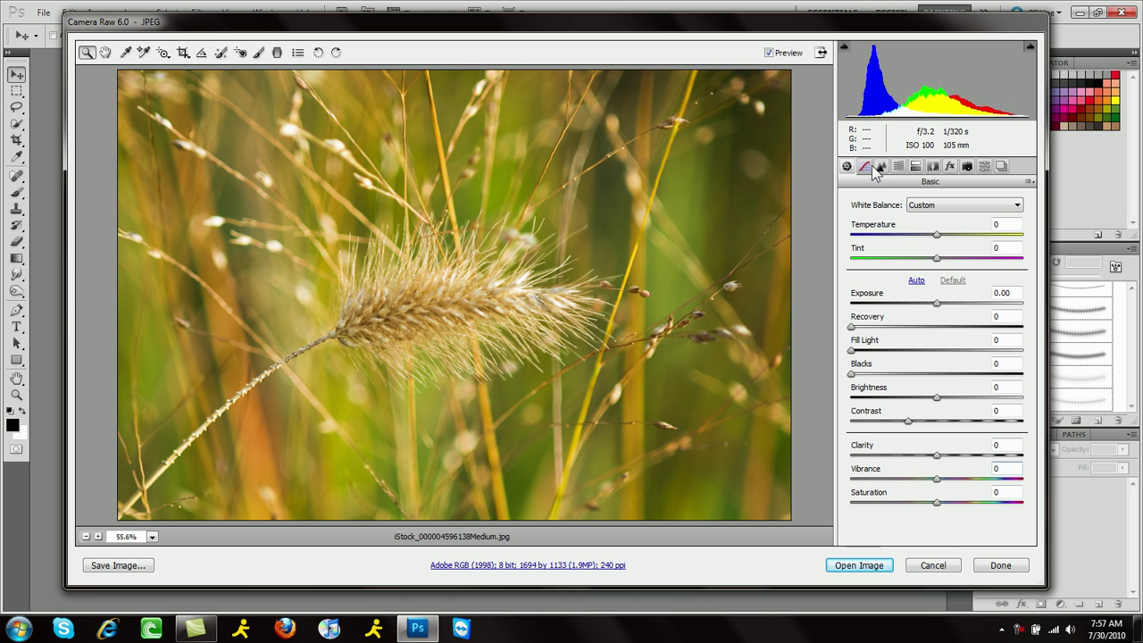
Open the Tone Curve, glance at the Point curve, and try raising Highlights before returning it to 0.
click(868, 168)
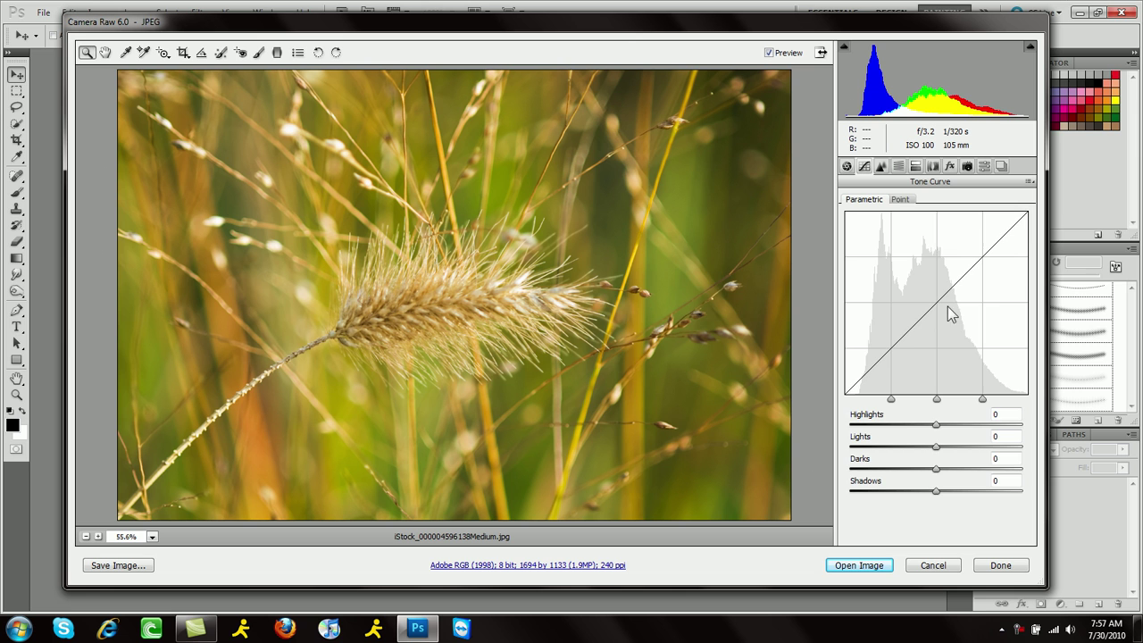
click(902, 201)
click(878, 204)
drag(936, 424, 1011, 428)
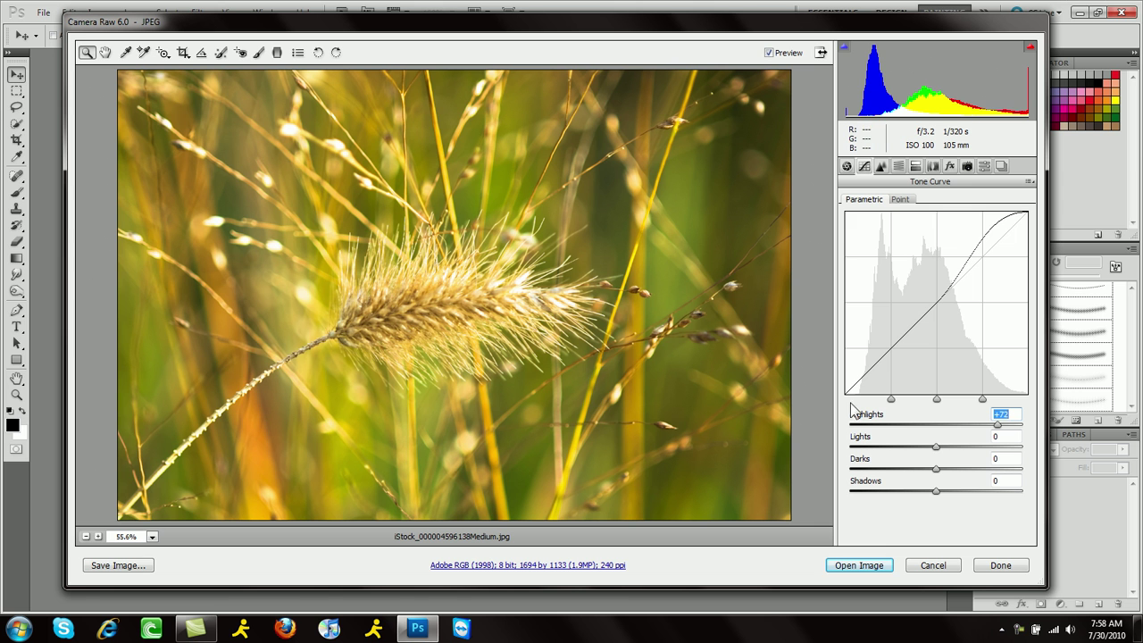
text(0)
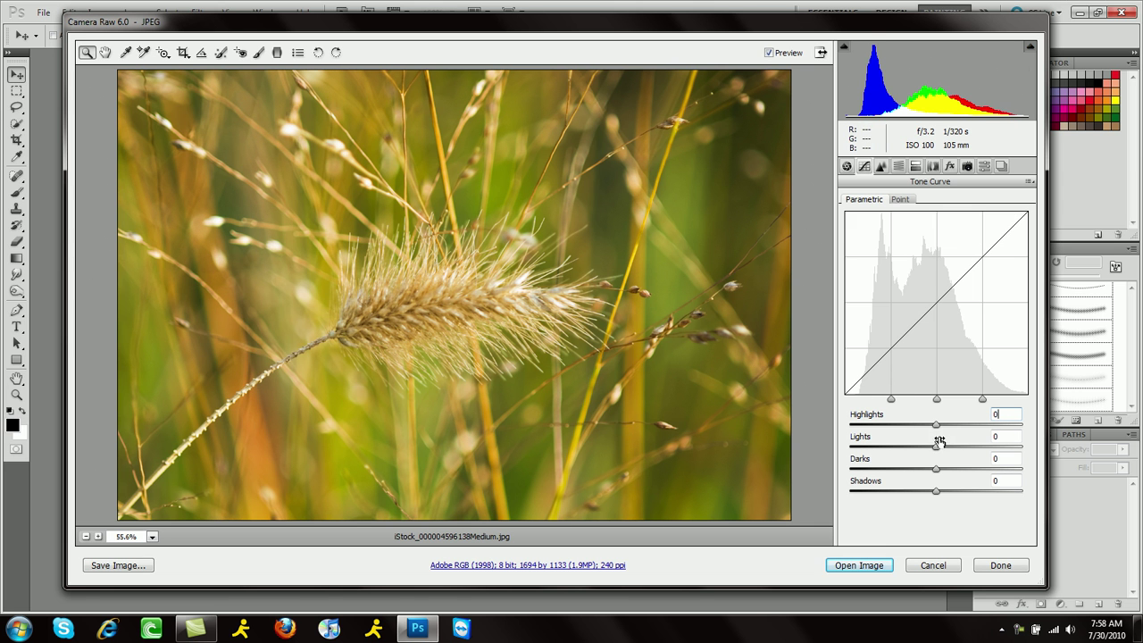
Try Lights (+17), Darks and Shadows adjustments, resetting each region back to 0.
drag(937, 445, 999, 451)
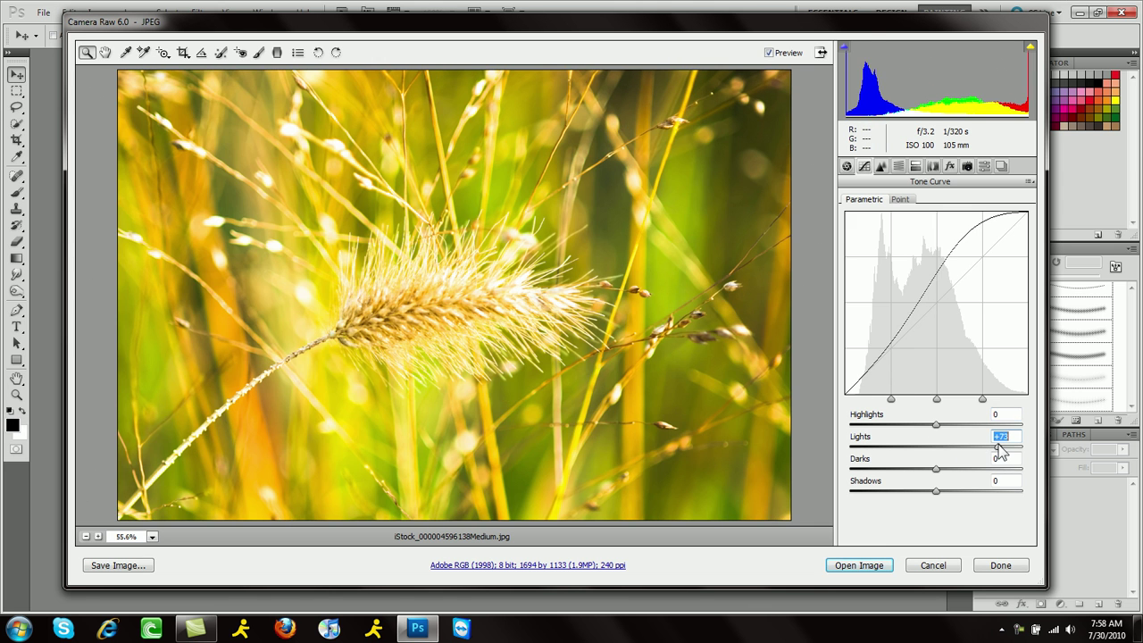
drag(997, 451, 904, 452)
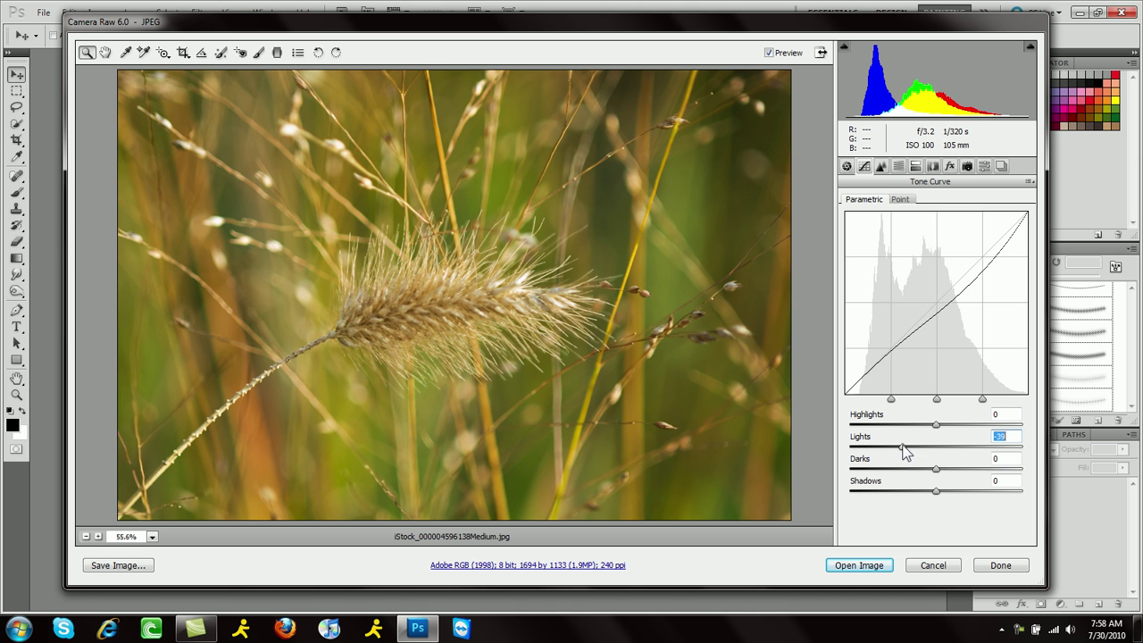
double_click(935, 444)
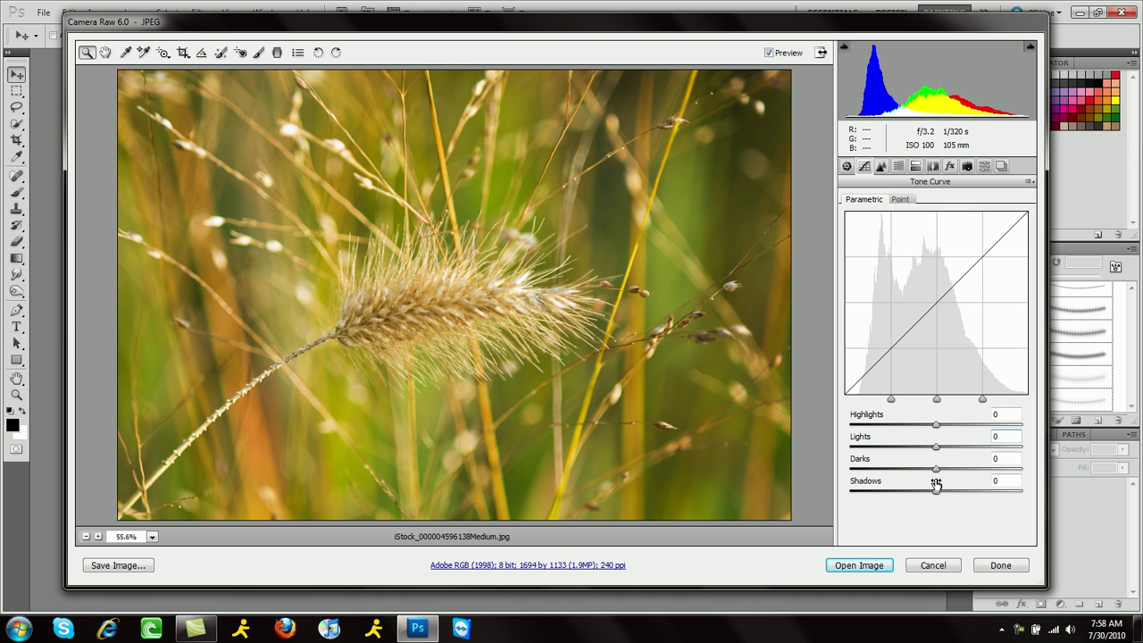
drag(937, 471, 988, 499)
double_click(979, 470)
click(936, 493)
double_click(984, 491)
In the Detail panel, experiment with sharpening Amount, Radius 1.9 and Detail.
click(881, 167)
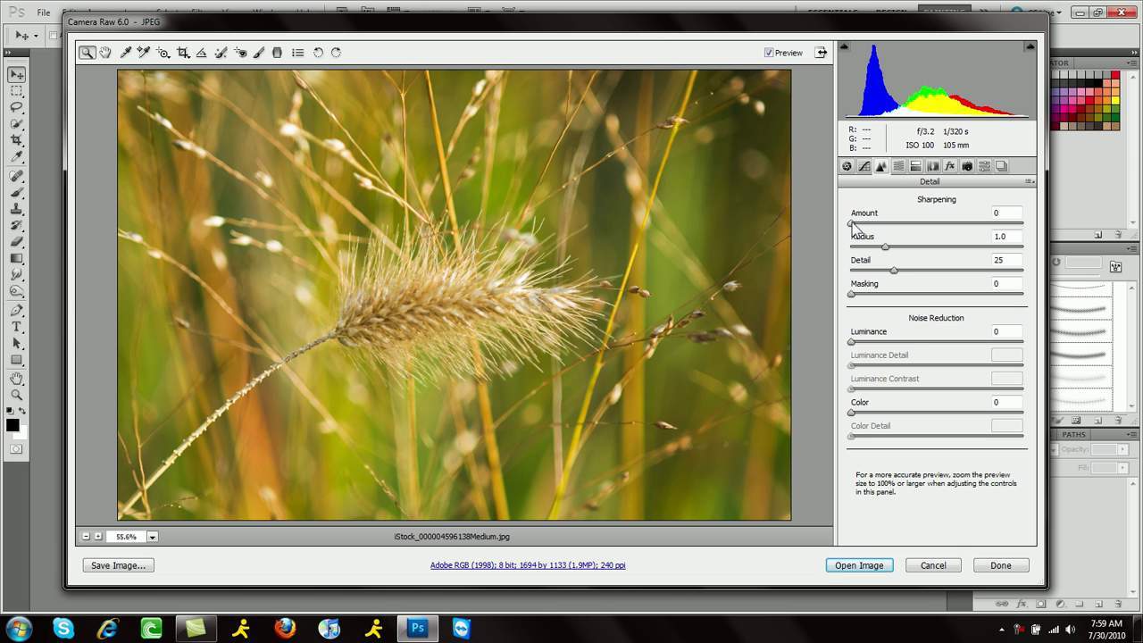
drag(852, 225, 955, 224)
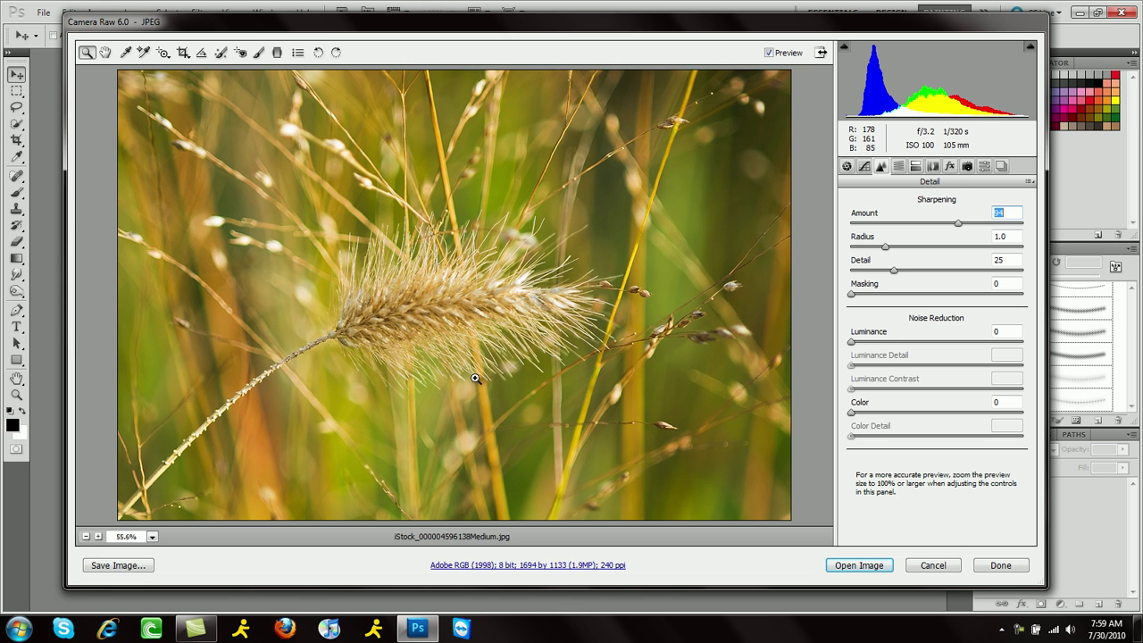
drag(888, 249, 885, 294)
click(880, 294)
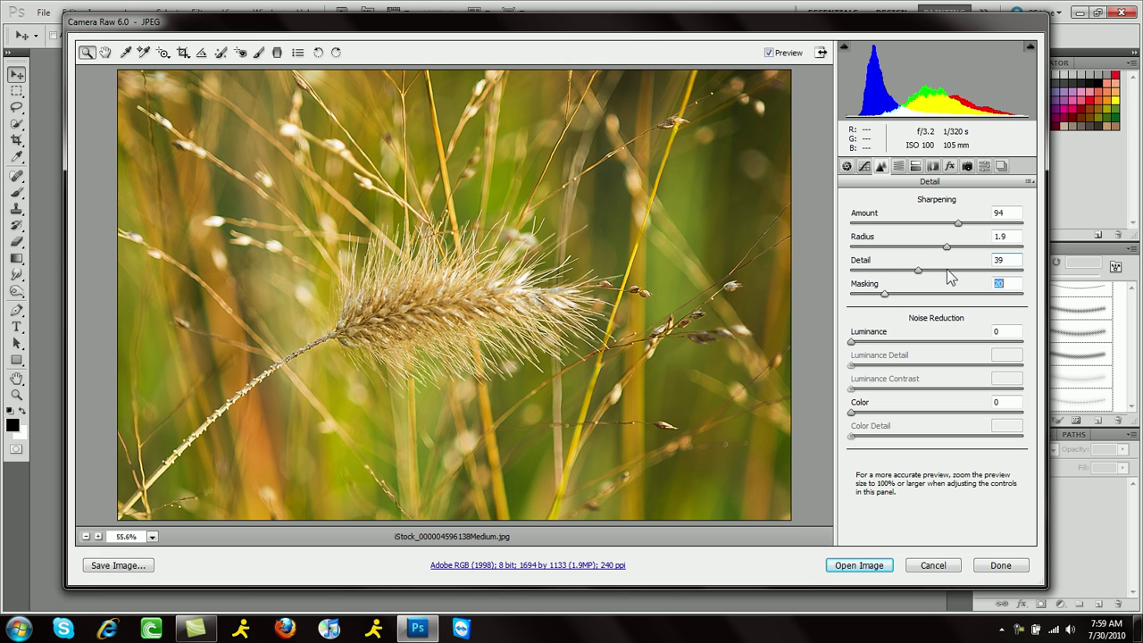
Enter 0 for sharpening Amount and Radius, accepting the range warnings so Radius becomes 0.5.
click(1011, 212)
text(0)
click(1006, 236)
click(636, 361)
text(0)
click(1008, 236)
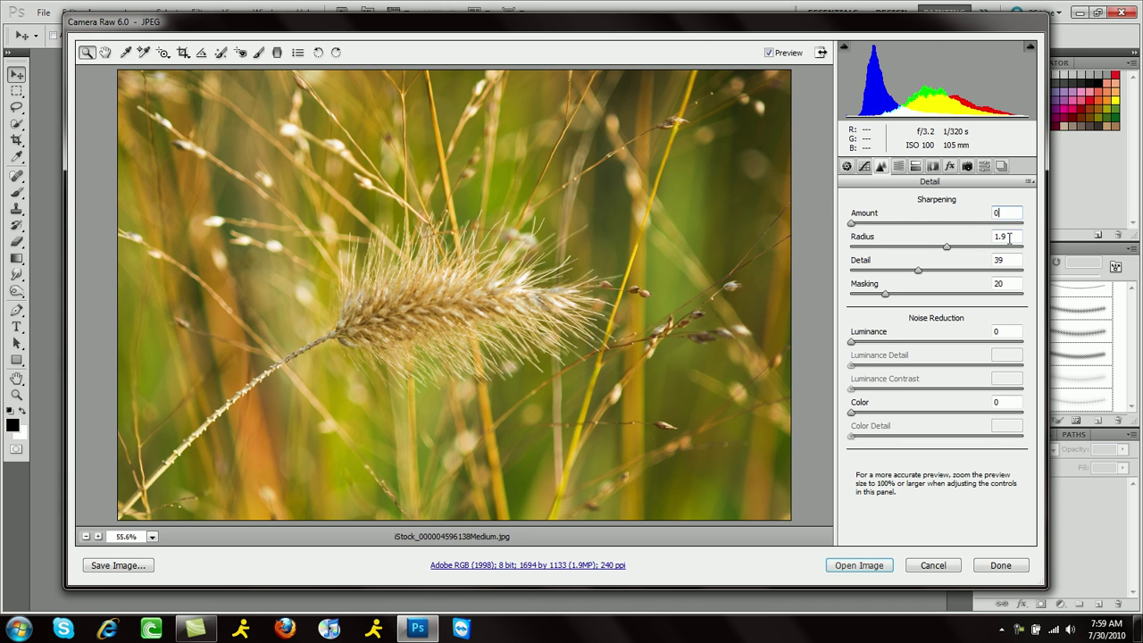
text(0)
click(1010, 260)
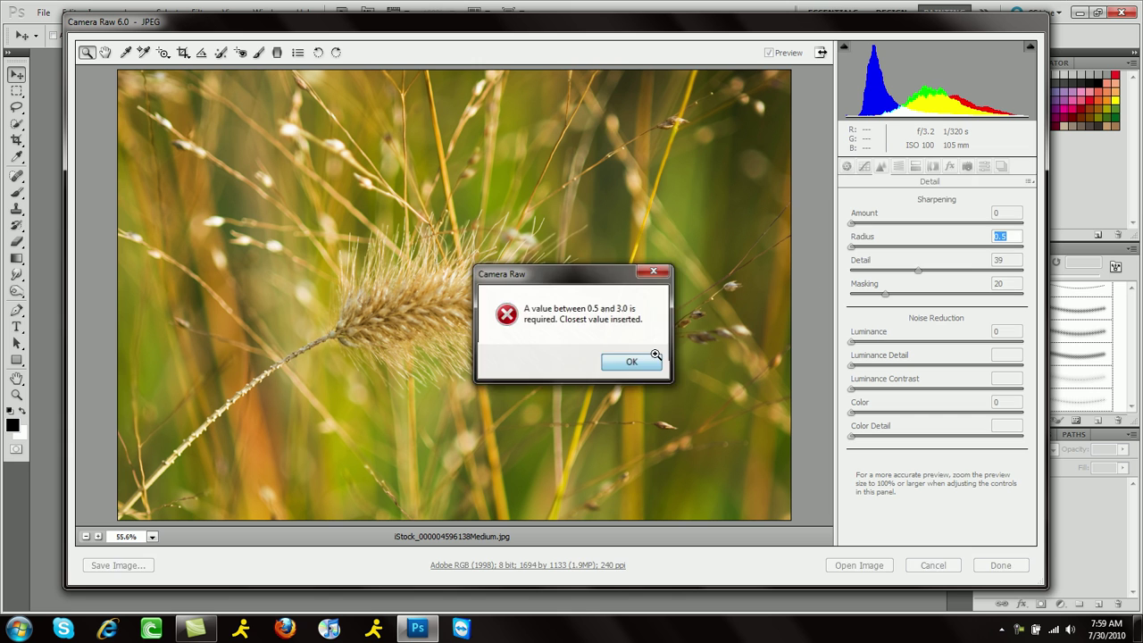
click(631, 362)
Enter 0 for sharpening Detail and Masking.
text(0)
click(1007, 284)
double_click(1007, 284)
text(0)
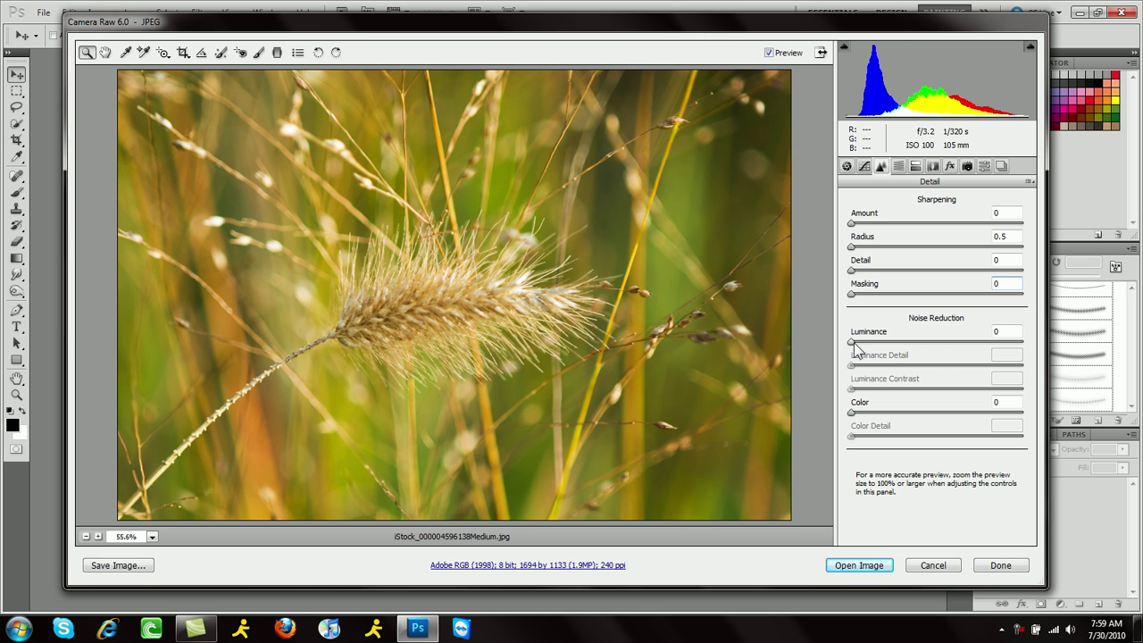
Set Noise Reduction sliders: Luminance 86, Luminance Detail 82, Luminance Contrast 41, Color 36.
drag(853, 343, 1010, 354)
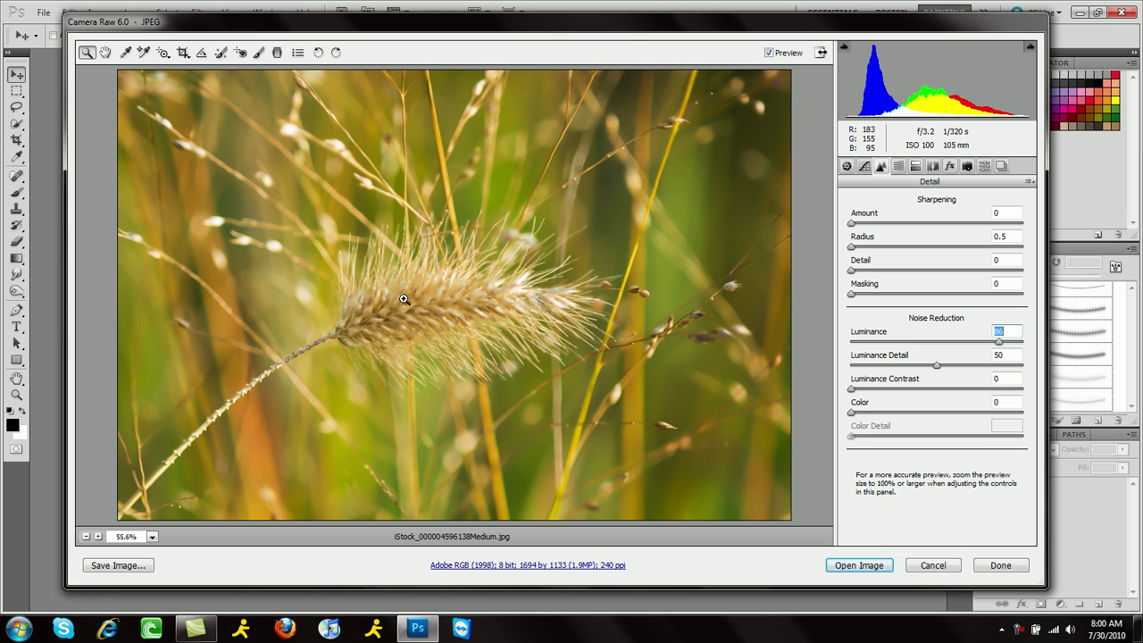
drag(958, 367, 993, 375)
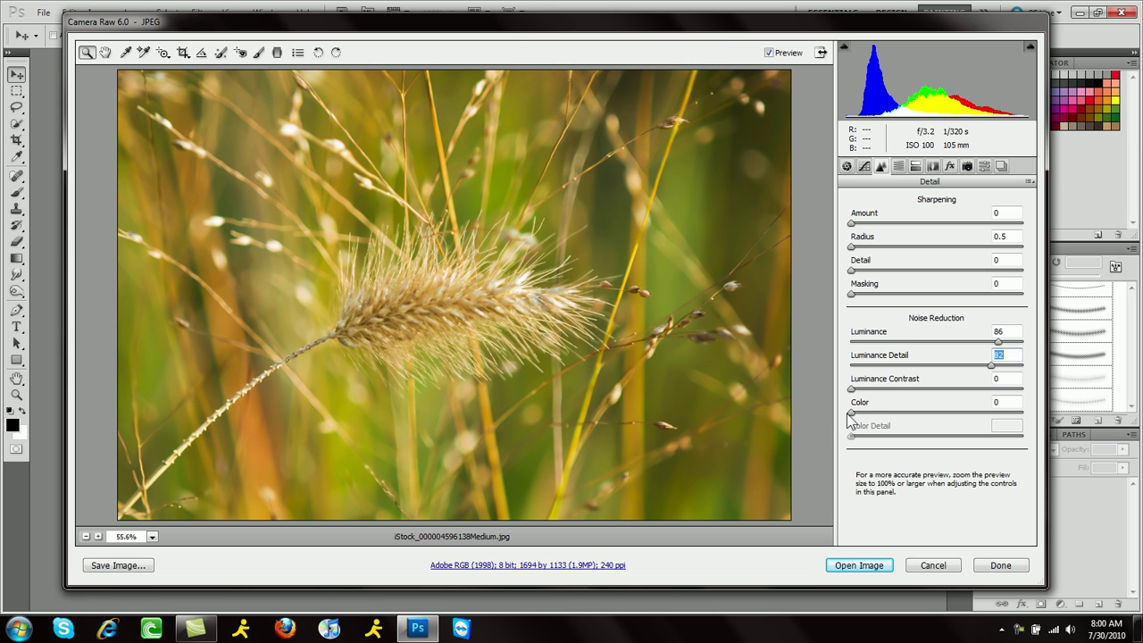
drag(853, 390, 887, 400)
click(920, 389)
click(886, 412)
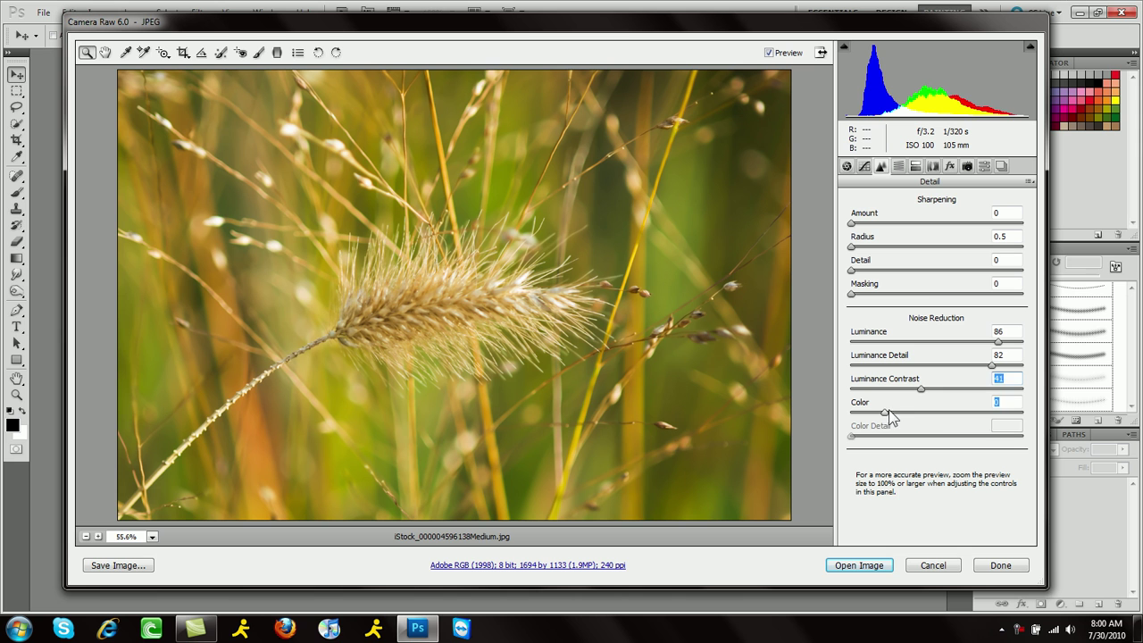
click(912, 412)
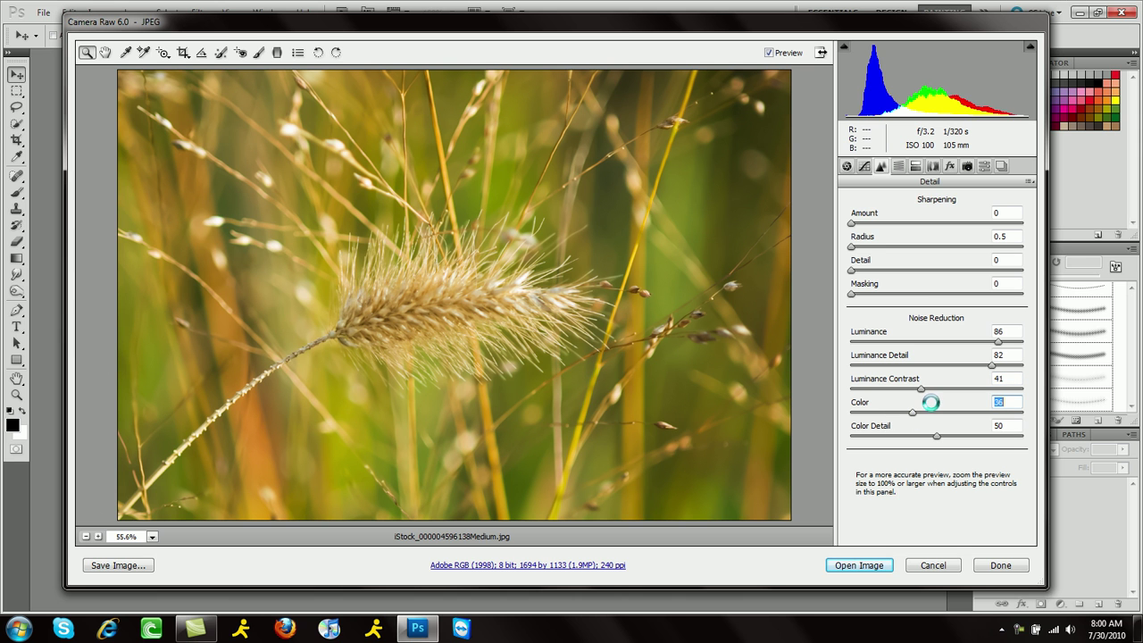
Browse the HSL / Grayscale Hue, Saturation and Luminance sub-tabs, ending on Luminance.
click(898, 167)
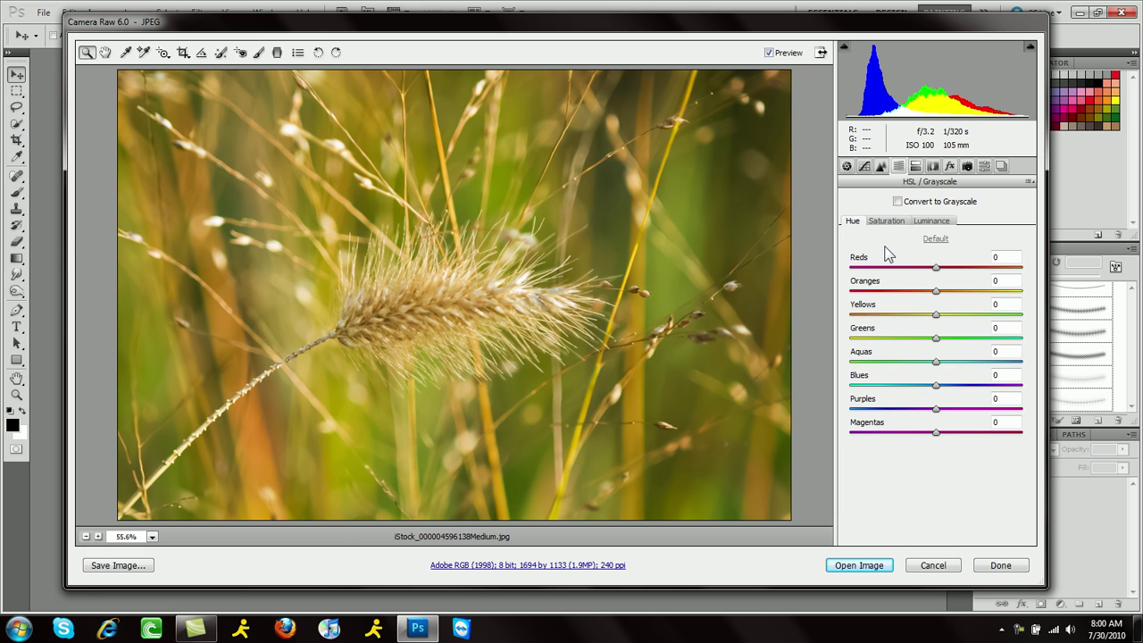
click(883, 223)
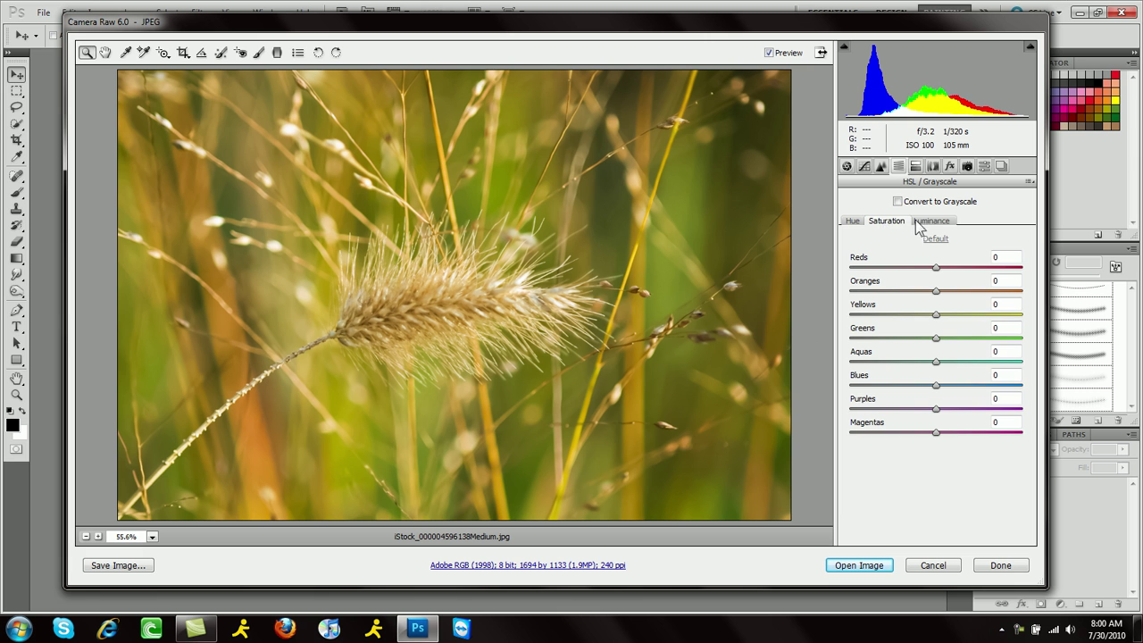
click(920, 225)
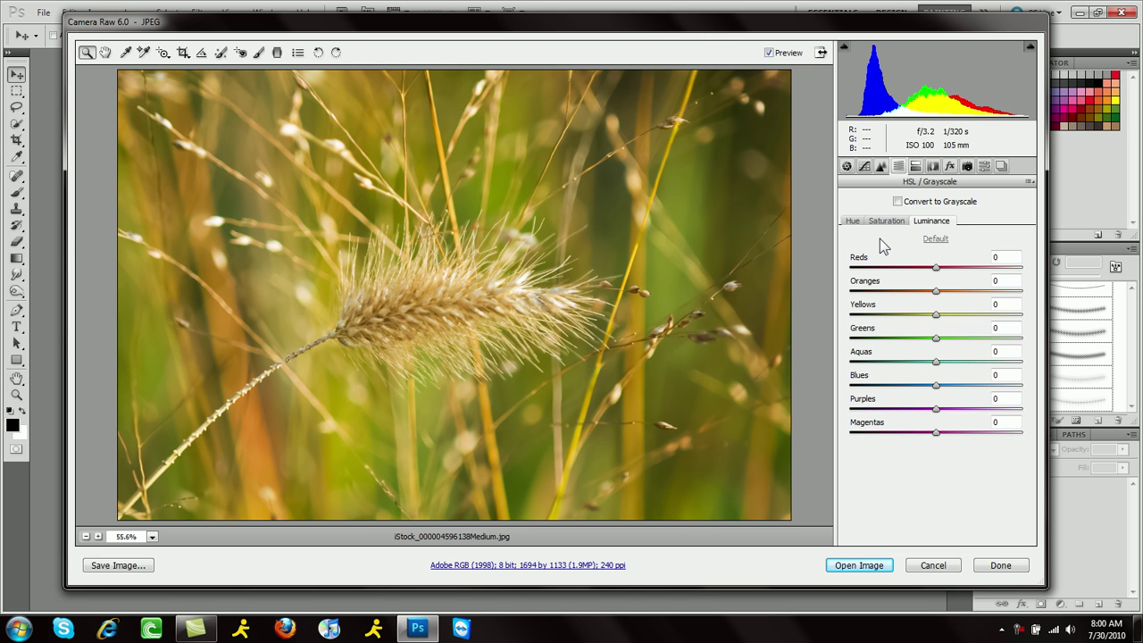
click(915, 167)
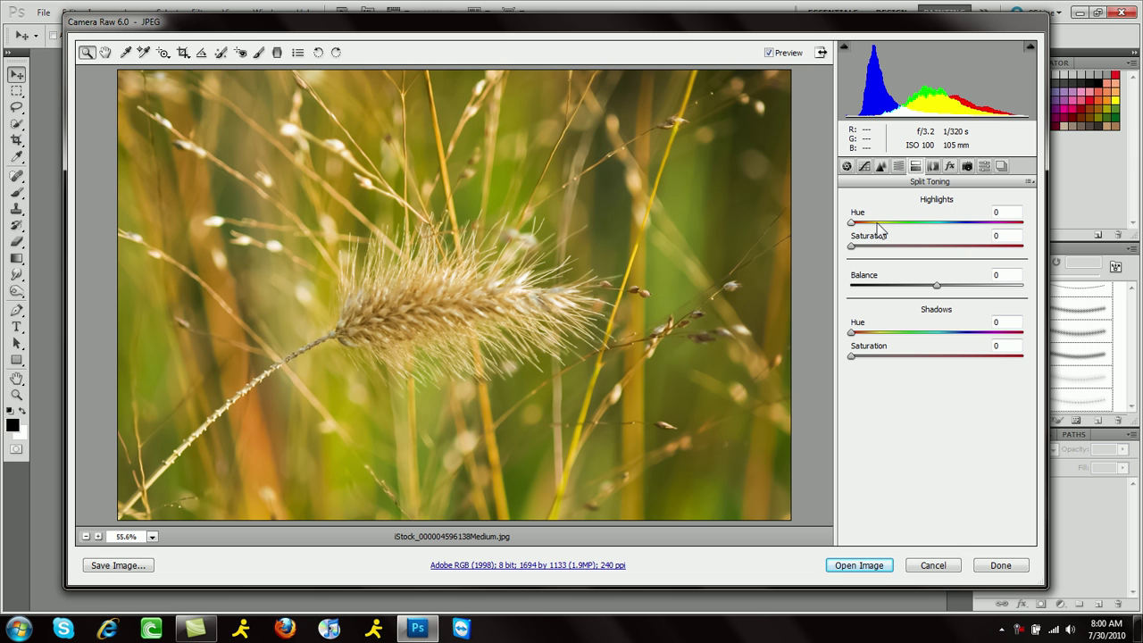
click(900, 223)
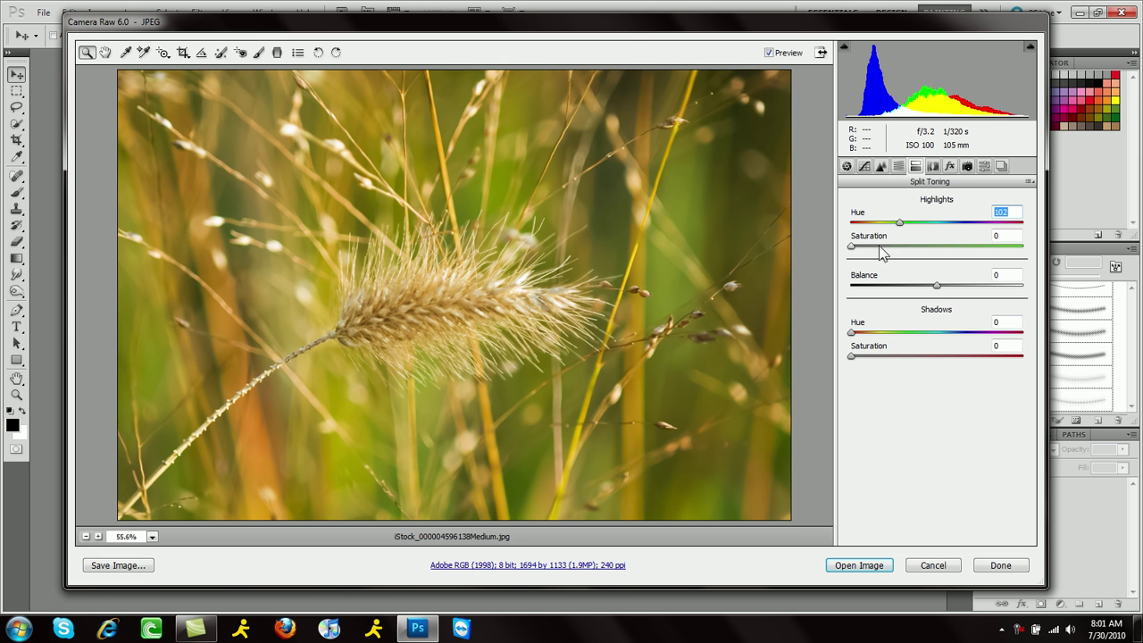
drag(881, 253, 937, 252)
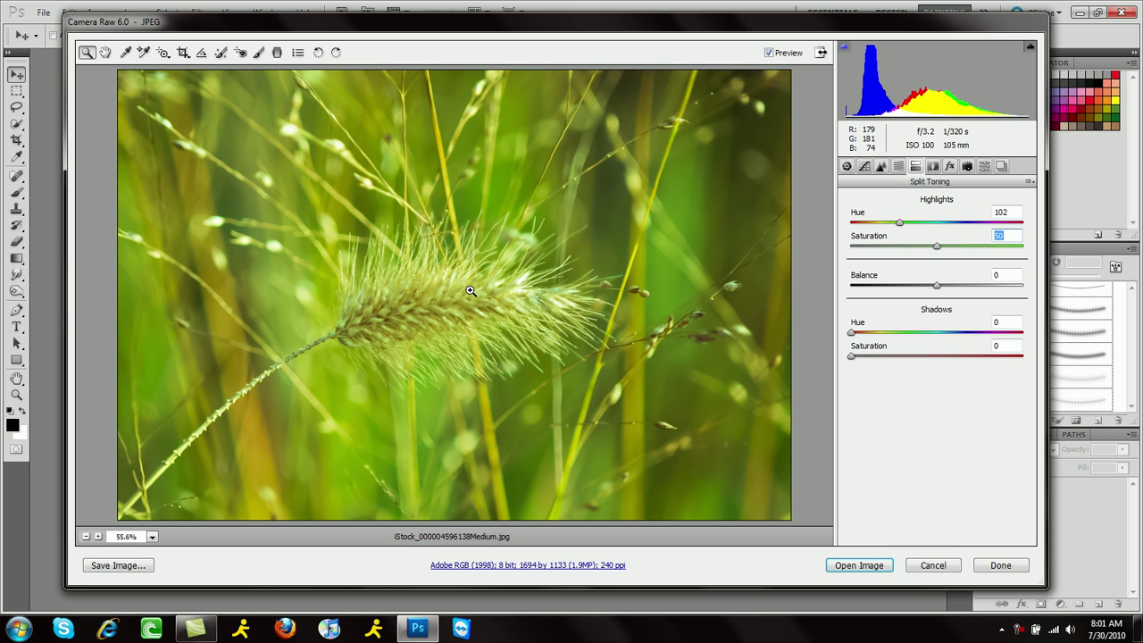
click(1007, 213)
double_click(1007, 213)
text(0)
double_click(1005, 235)
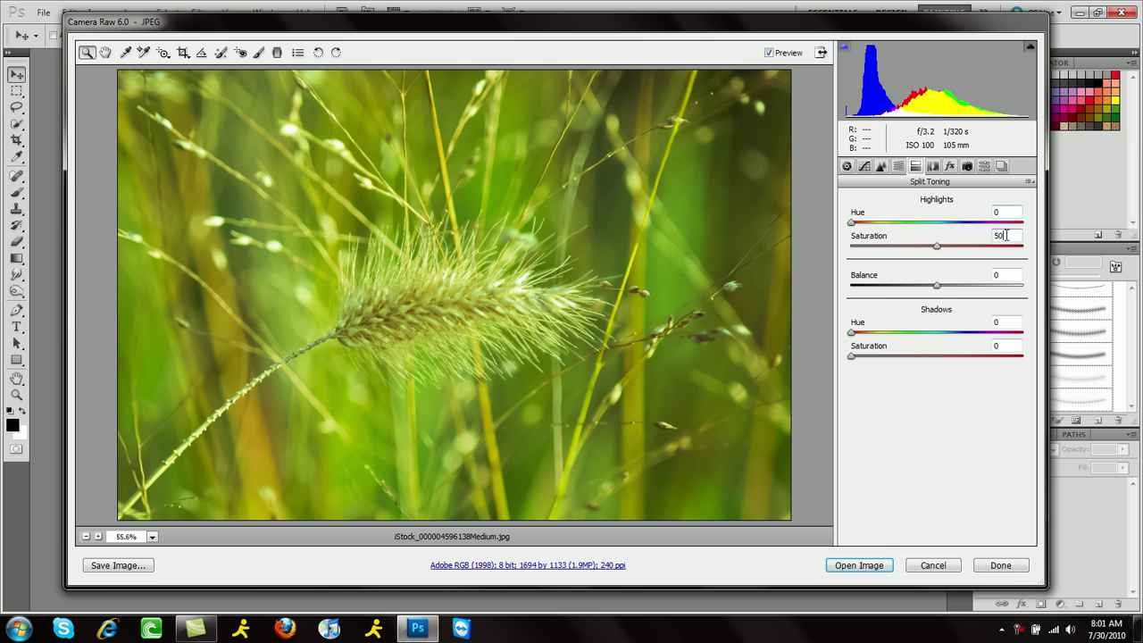
text(0)
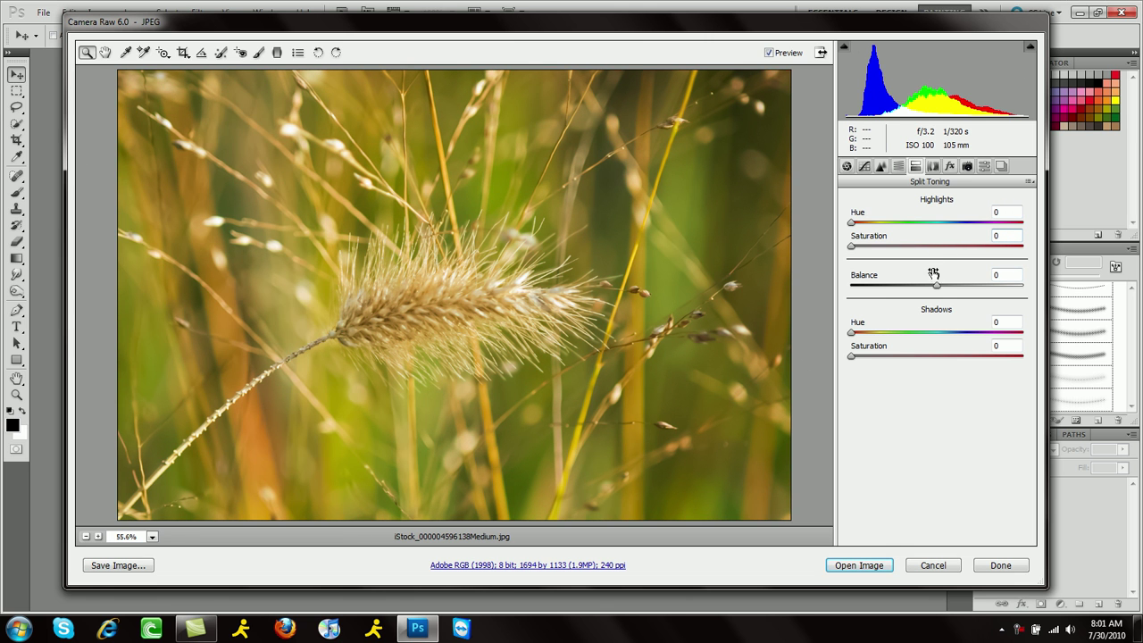
drag(938, 286, 891, 290)
text(0)
drag(873, 337, 956, 332)
click(954, 356)
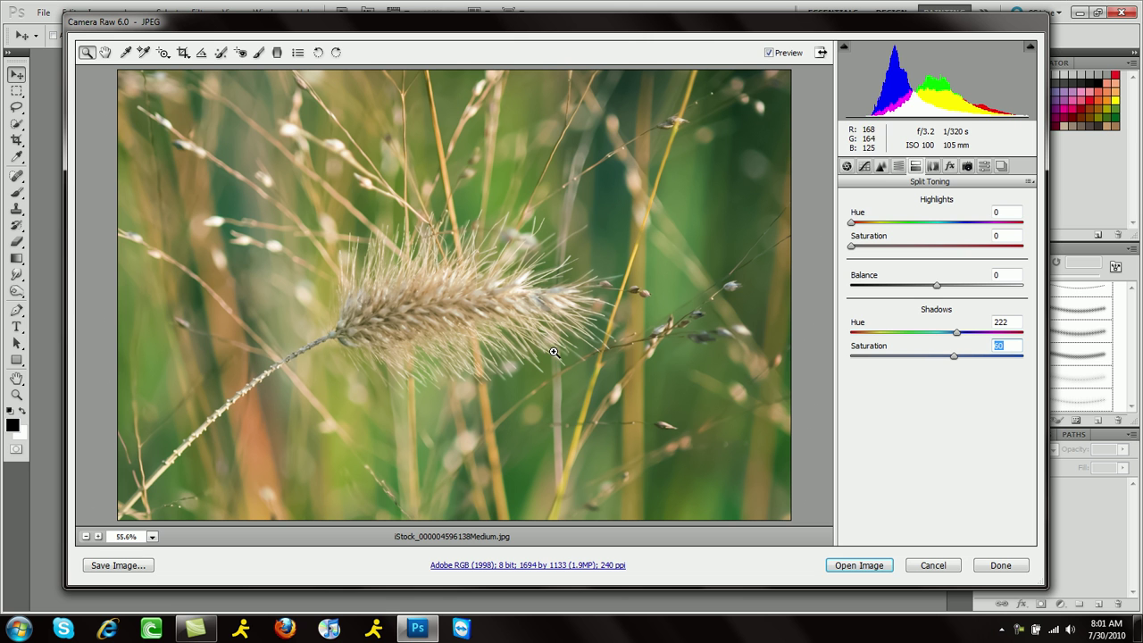
click(1002, 322)
text(0)
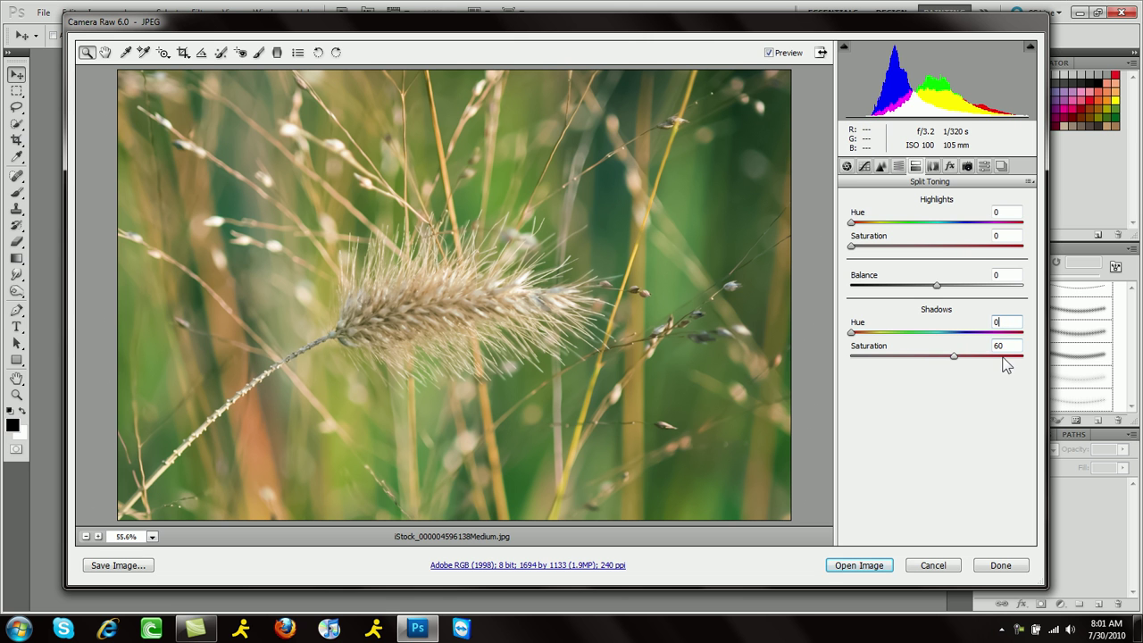
click(999, 346)
text(0)
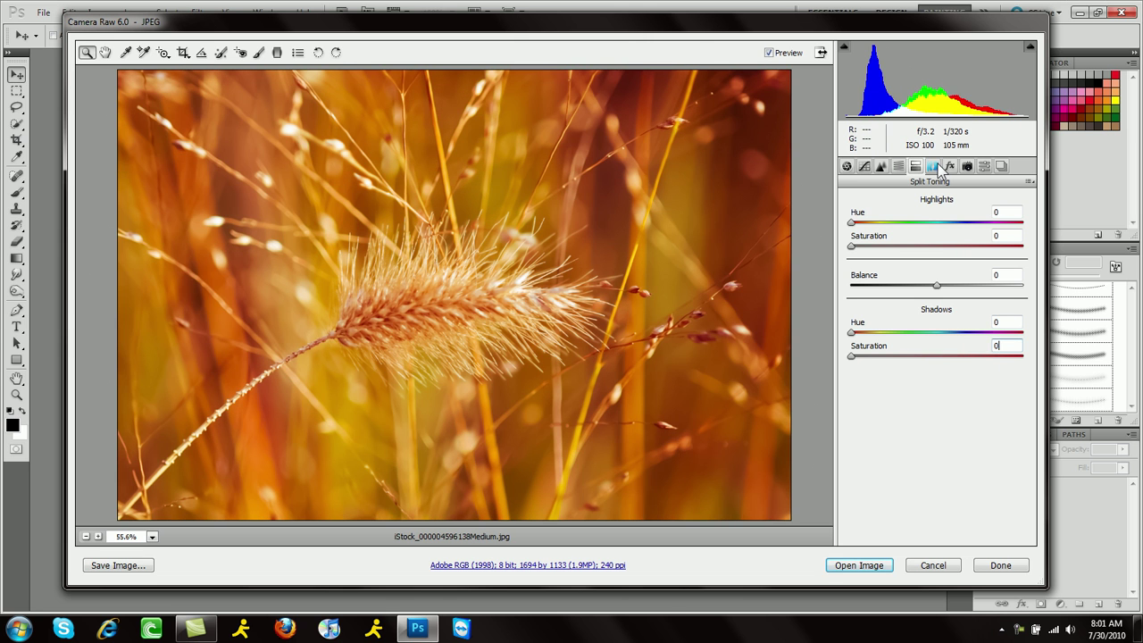
In Lens Corrections, set Lens Vignetting Amount to -73 and Midpoint to 78.
click(934, 167)
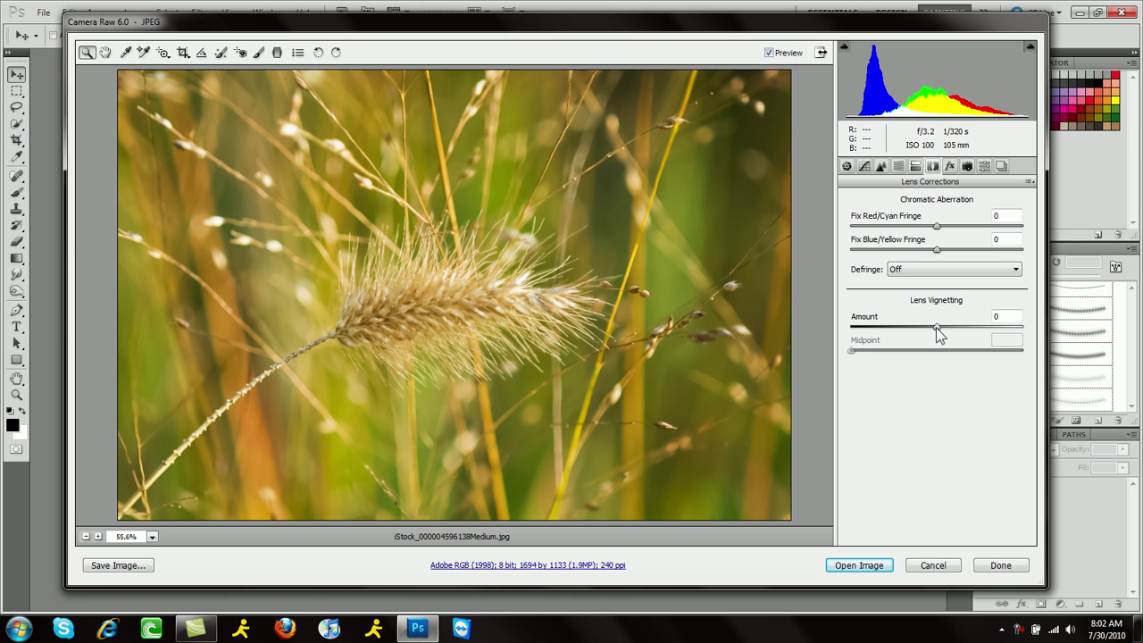
drag(936, 328, 873, 330)
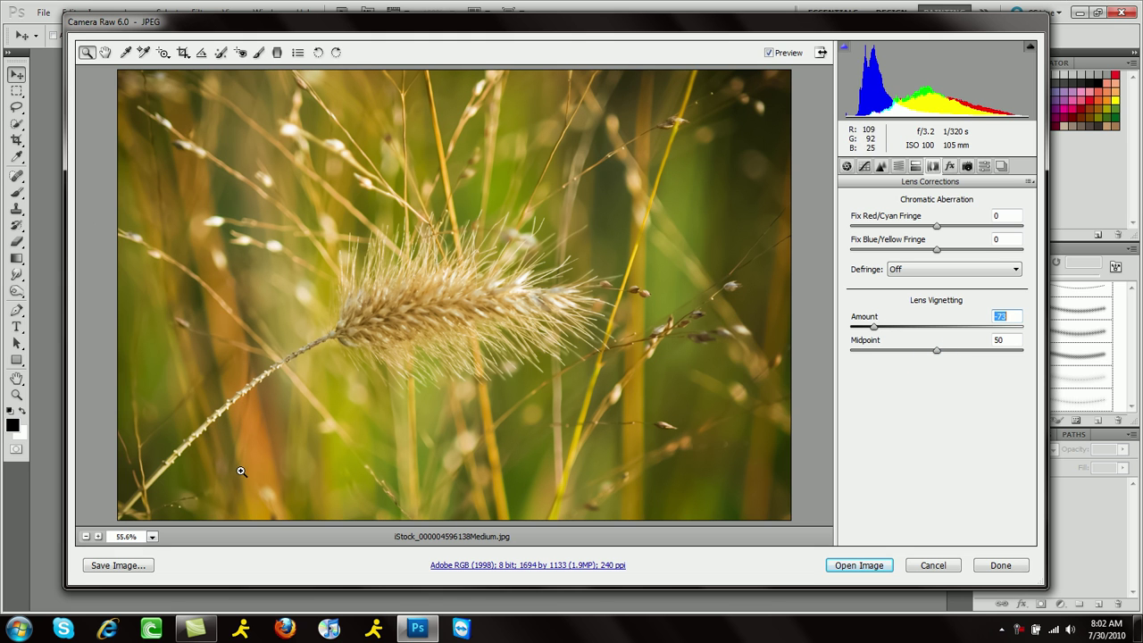
click(985, 349)
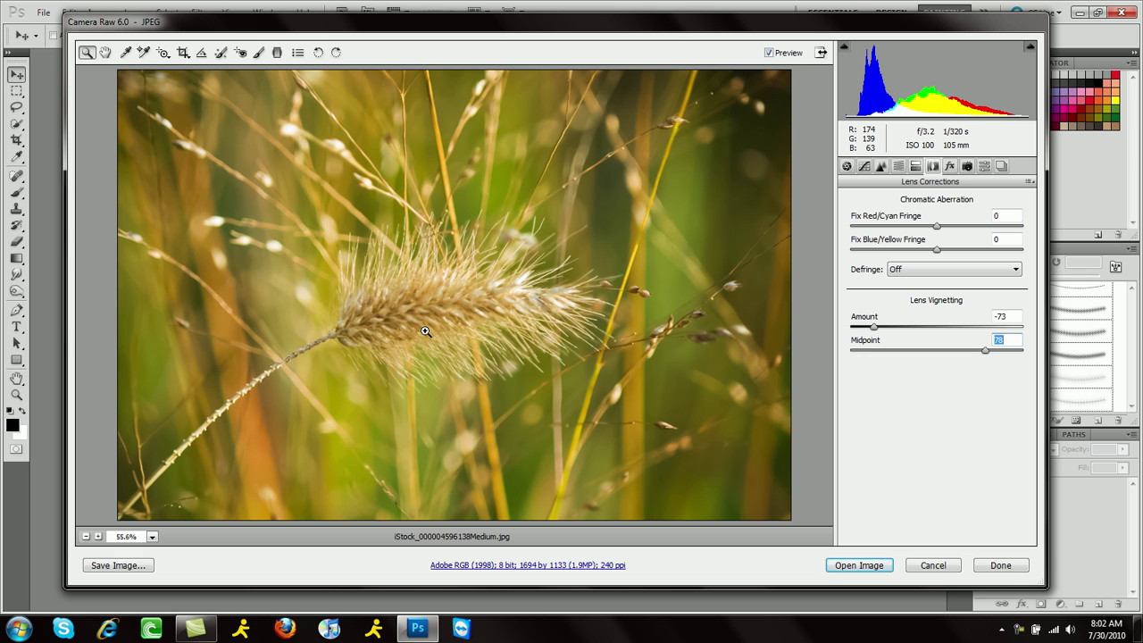
In the Effects panel, try adding Grain, then set its amount back to 0.
click(951, 169)
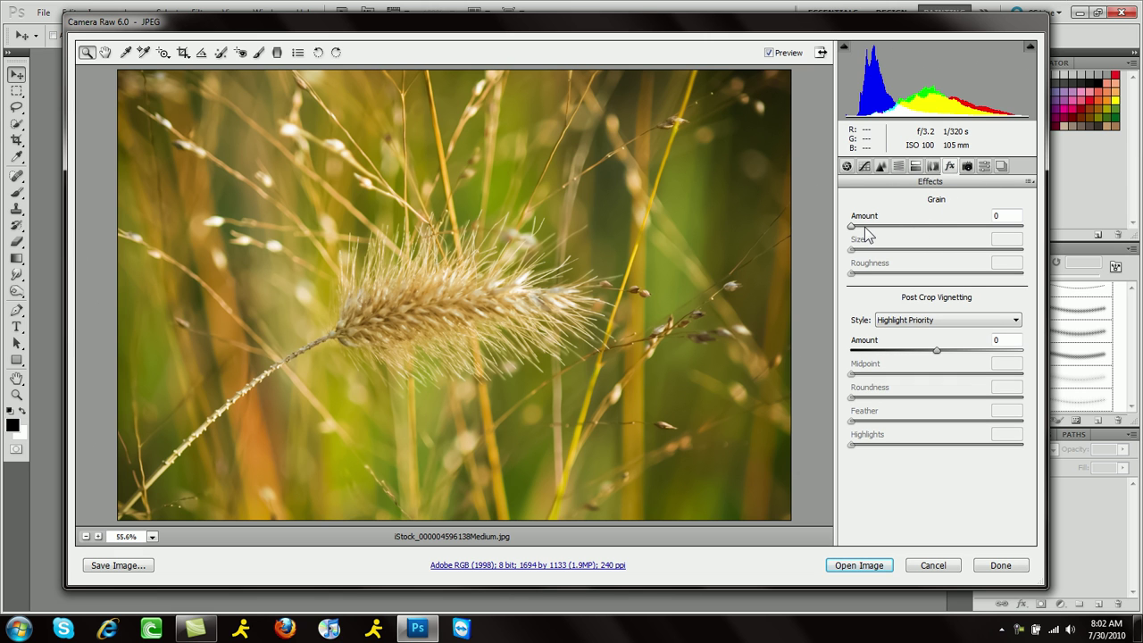
click(948, 226)
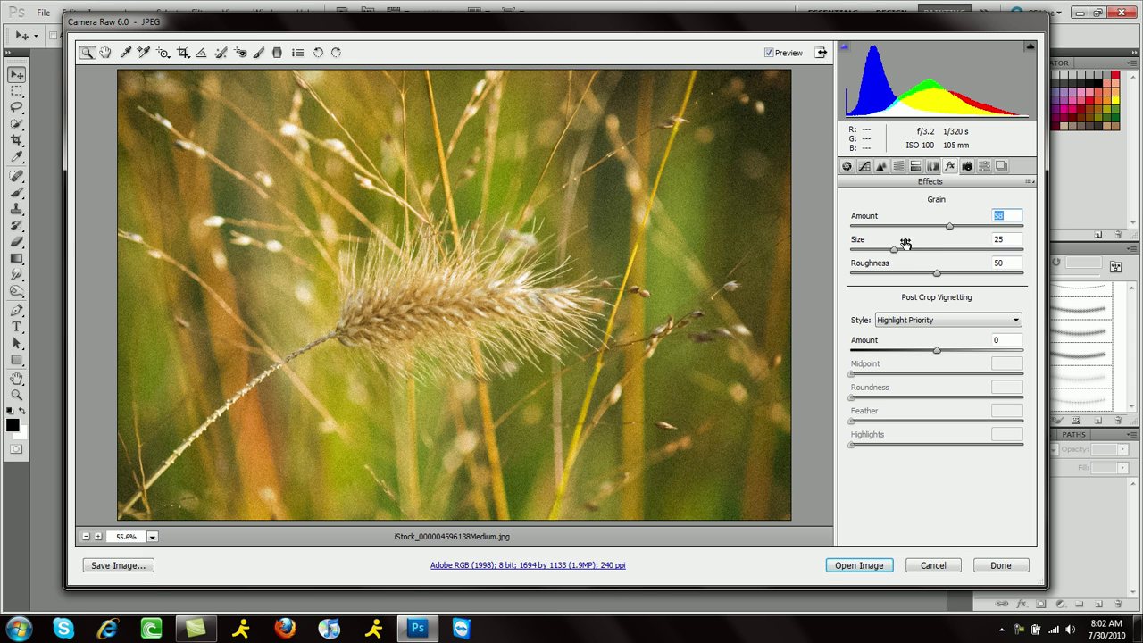
text(0)
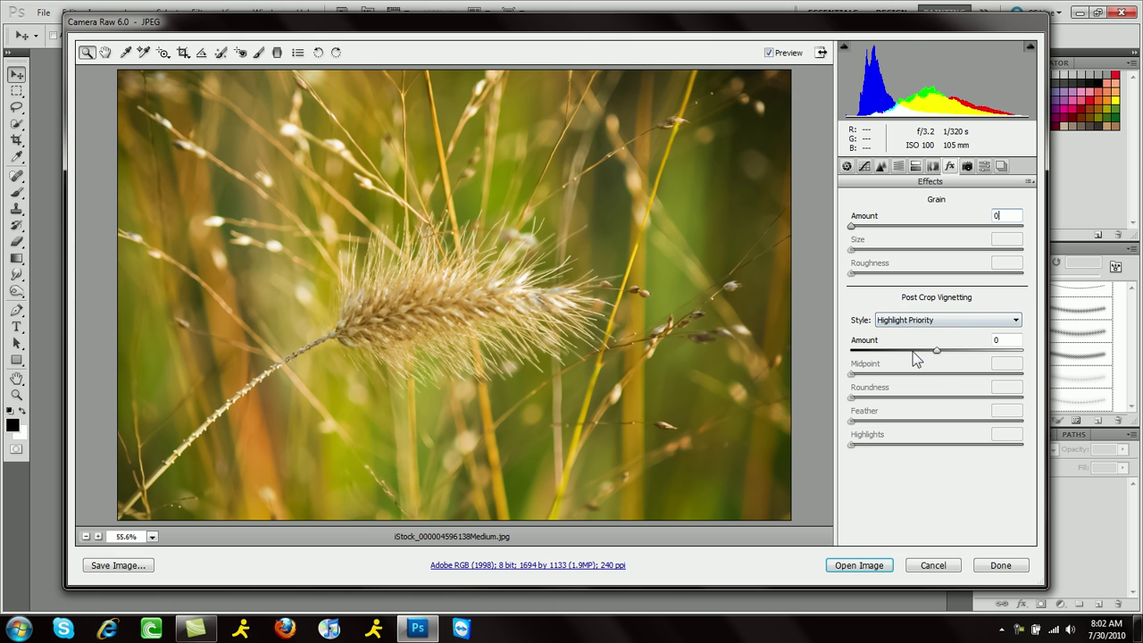
Set Post Crop Vignetting to Amount -63, Midpoint 100, Roundness +59, Feather 70, Highlights 42.
drag(907, 359, 871, 341)
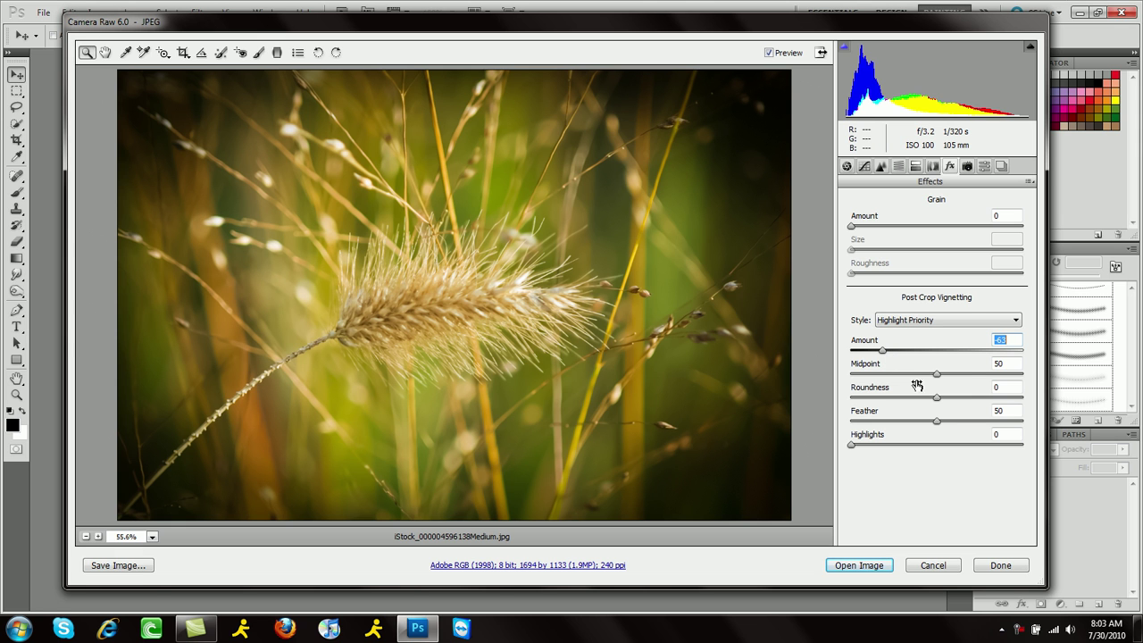
drag(945, 376, 1025, 376)
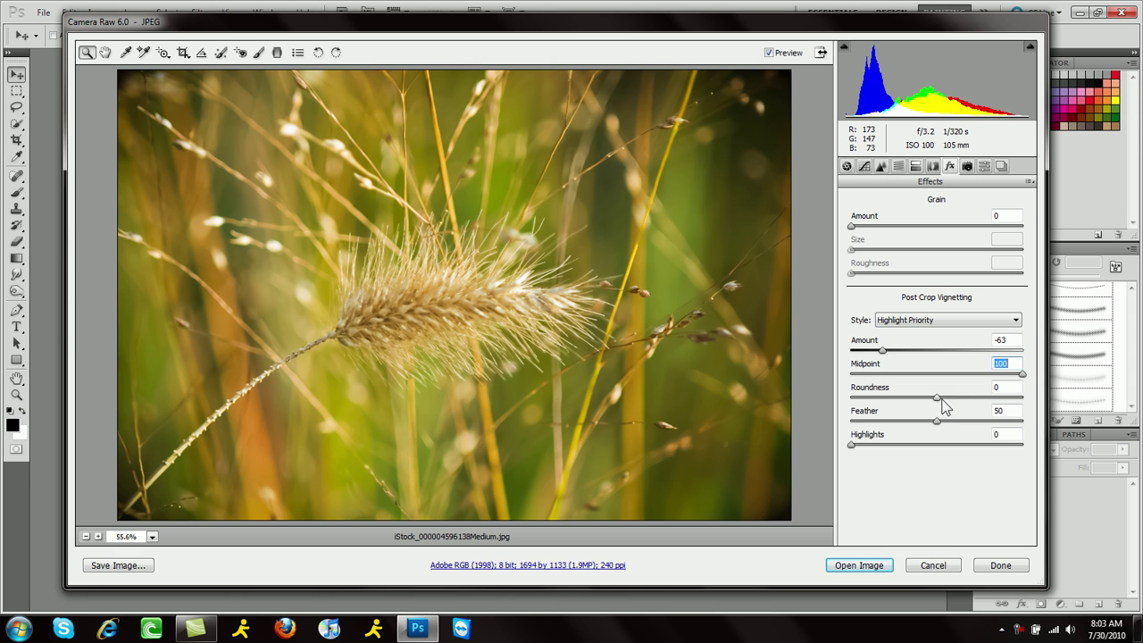
drag(940, 398, 989, 399)
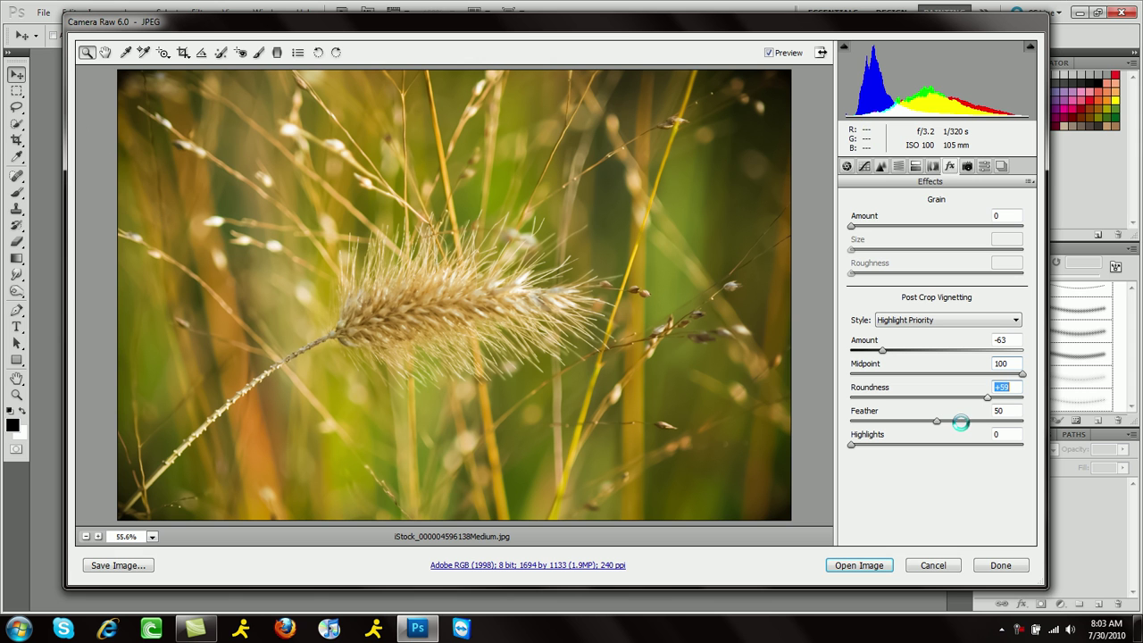
click(971, 420)
click(923, 445)
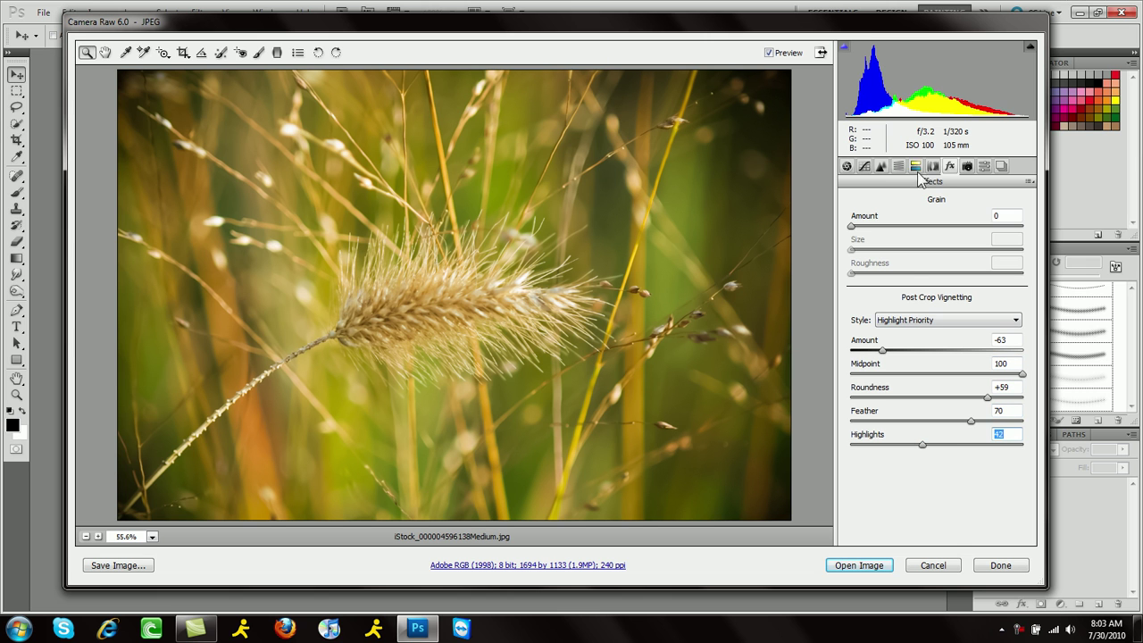
Look over the Camera Calibration and Snapshots panels, then return to the Basic panel.
click(966, 166)
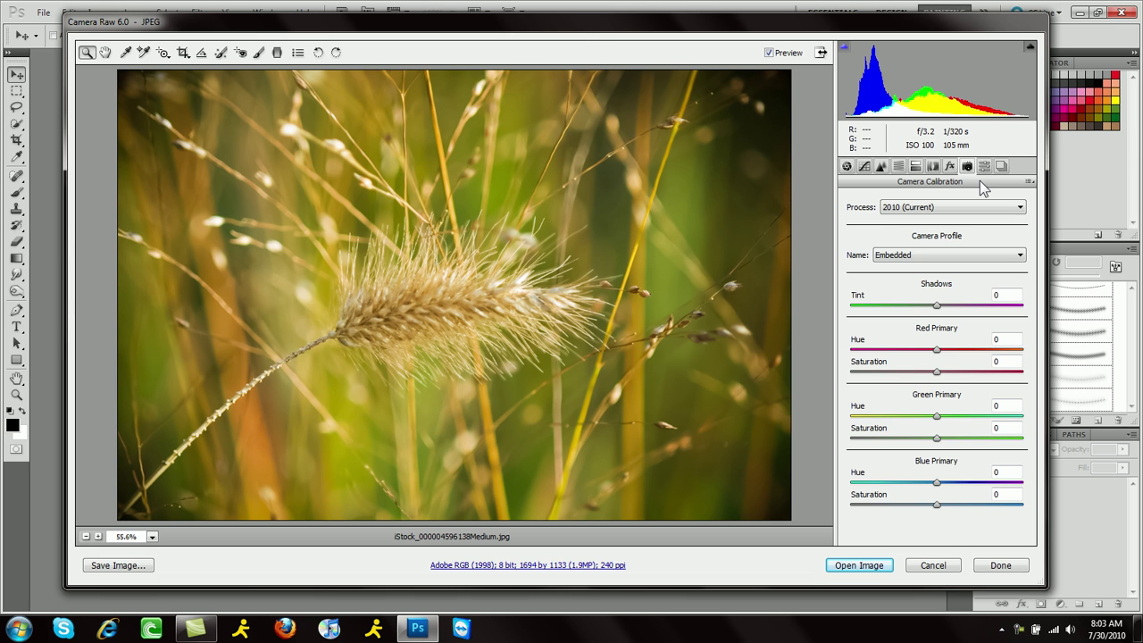
click(984, 166)
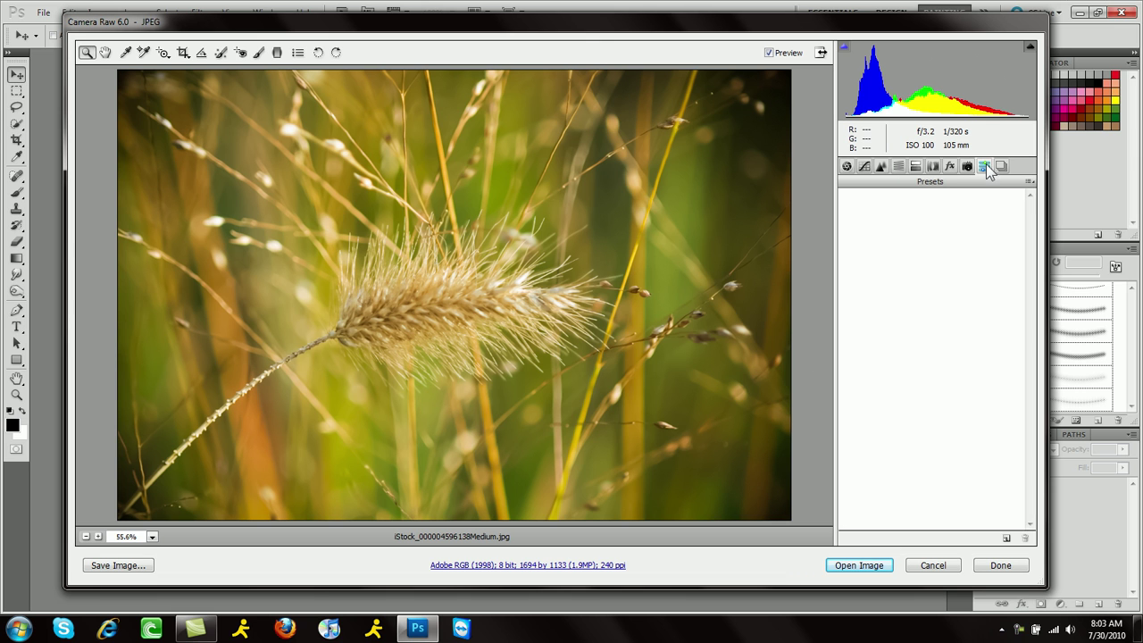
click(933, 167)
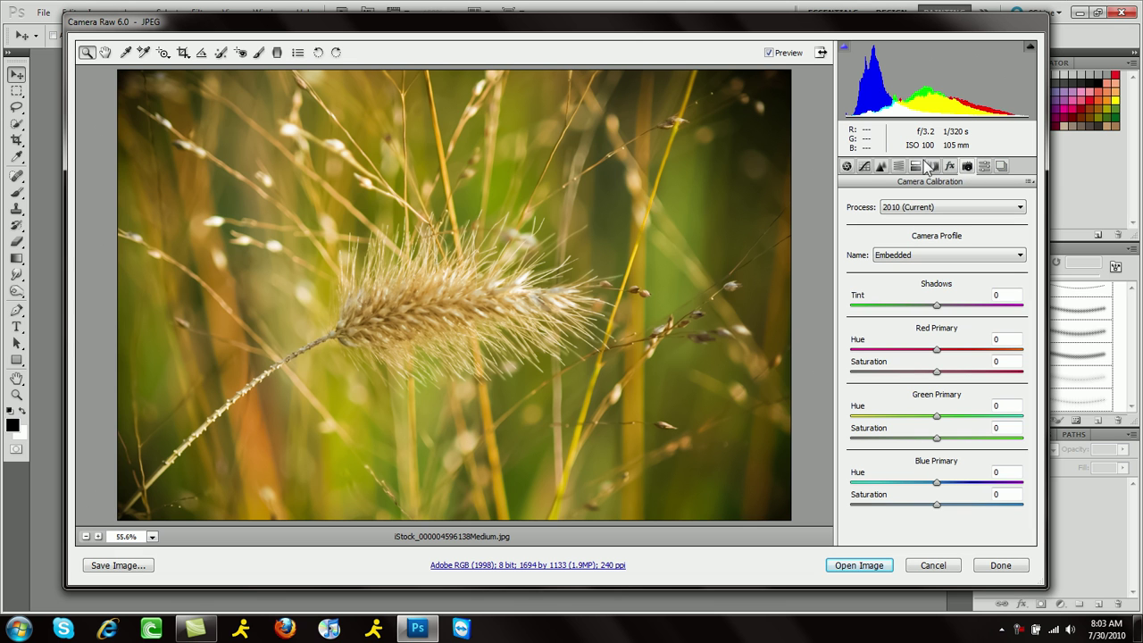
click(848, 167)
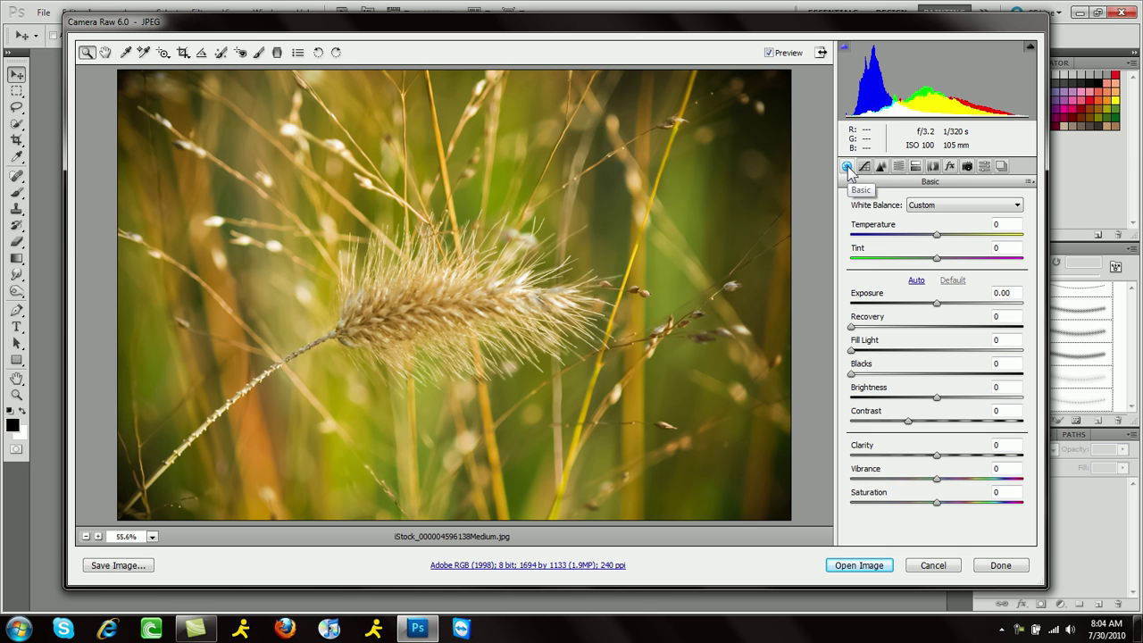